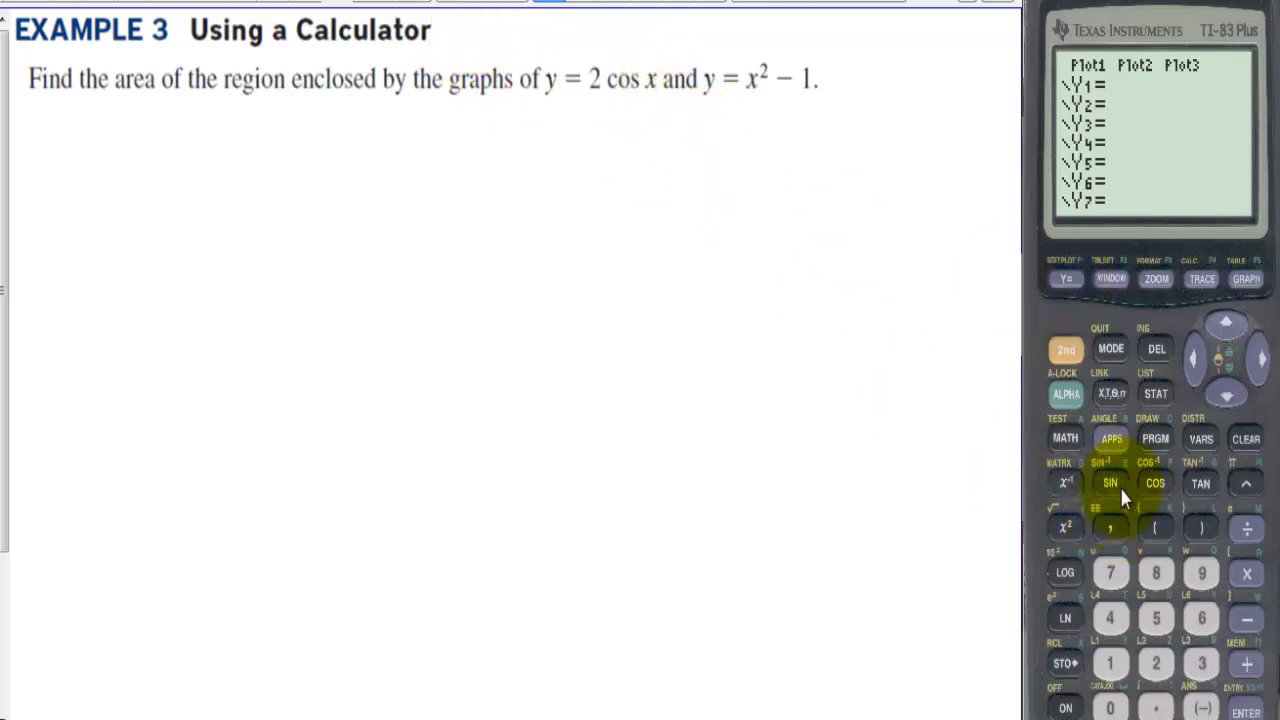
Enter Y1 = 2cos(X) in the Y= editor.
left_click(1156, 663)
left_click(1154, 484)
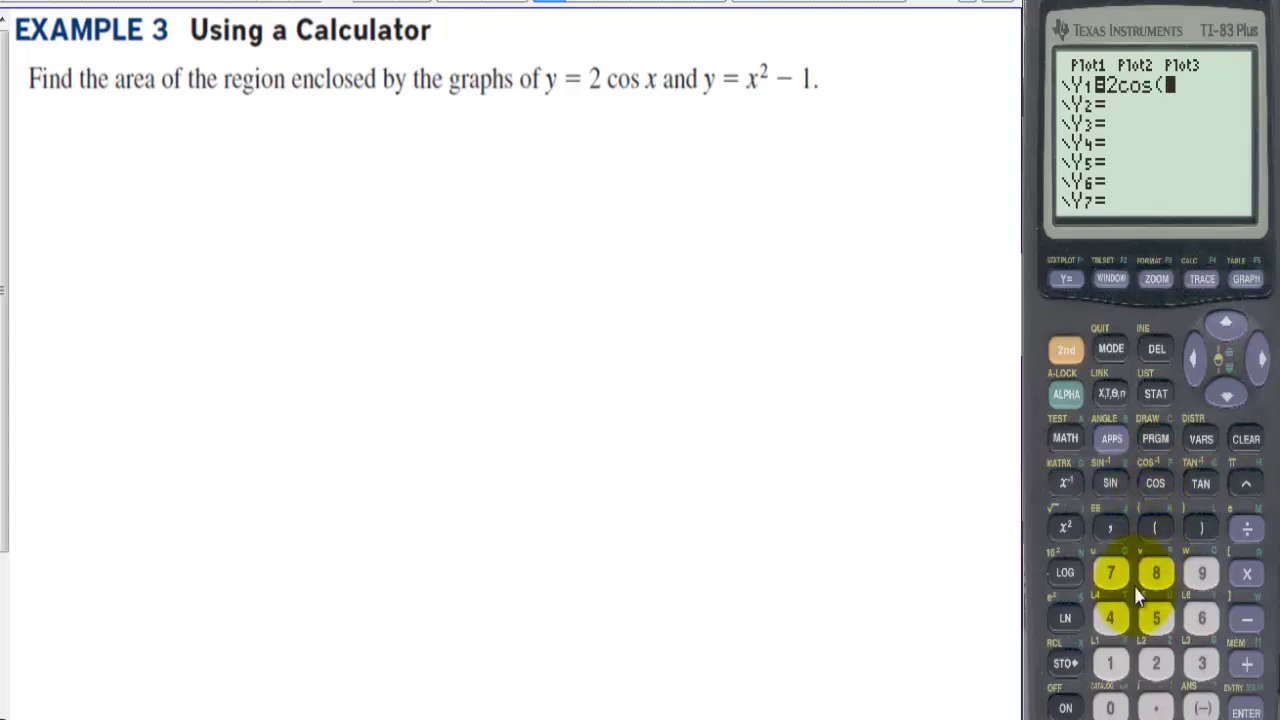
left_click(1114, 398)
left_click(1202, 527)
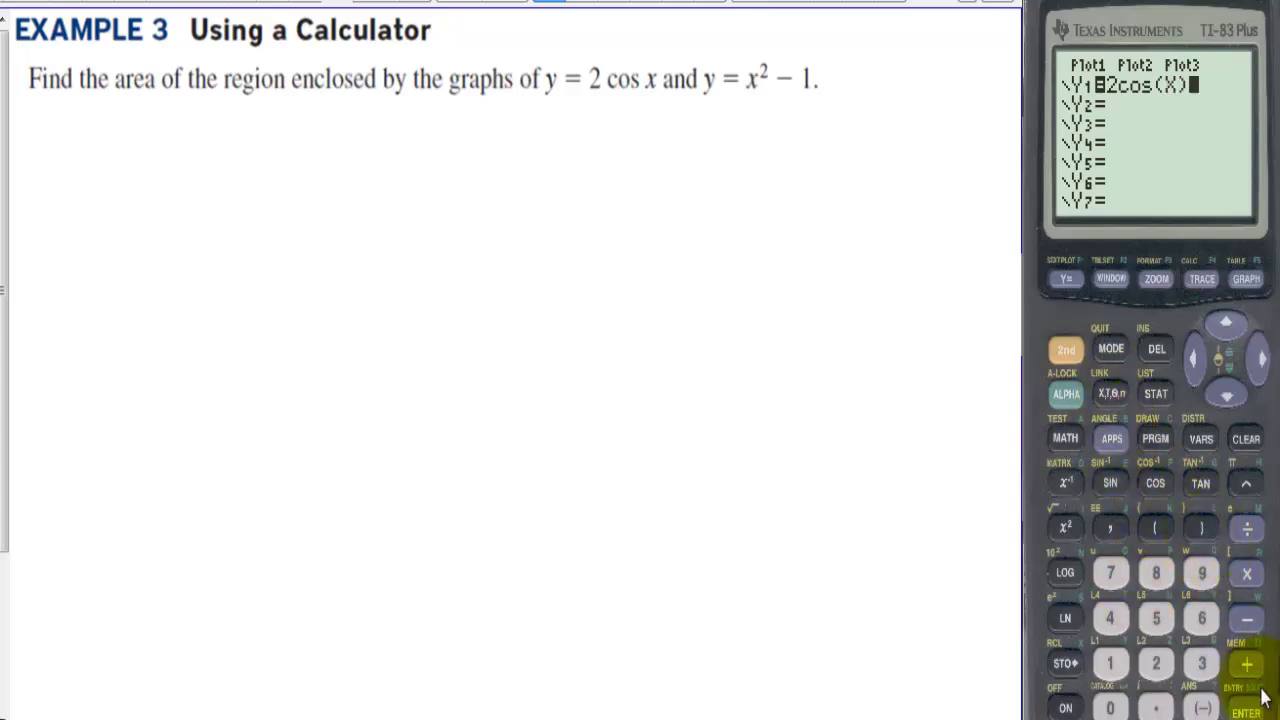
left_click(1246, 708)
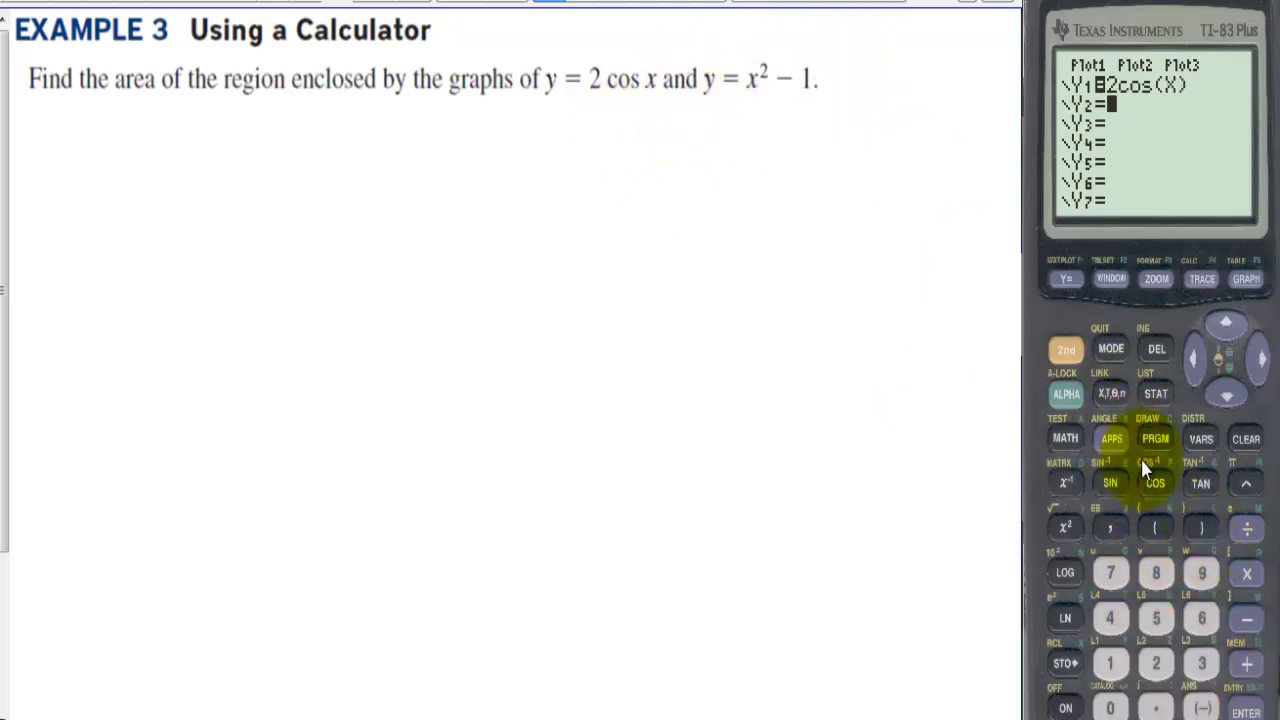
Enter Y2 = X²−1, fixing the mistaken inverse exponent, and graph both curves.
left_click(1108, 400)
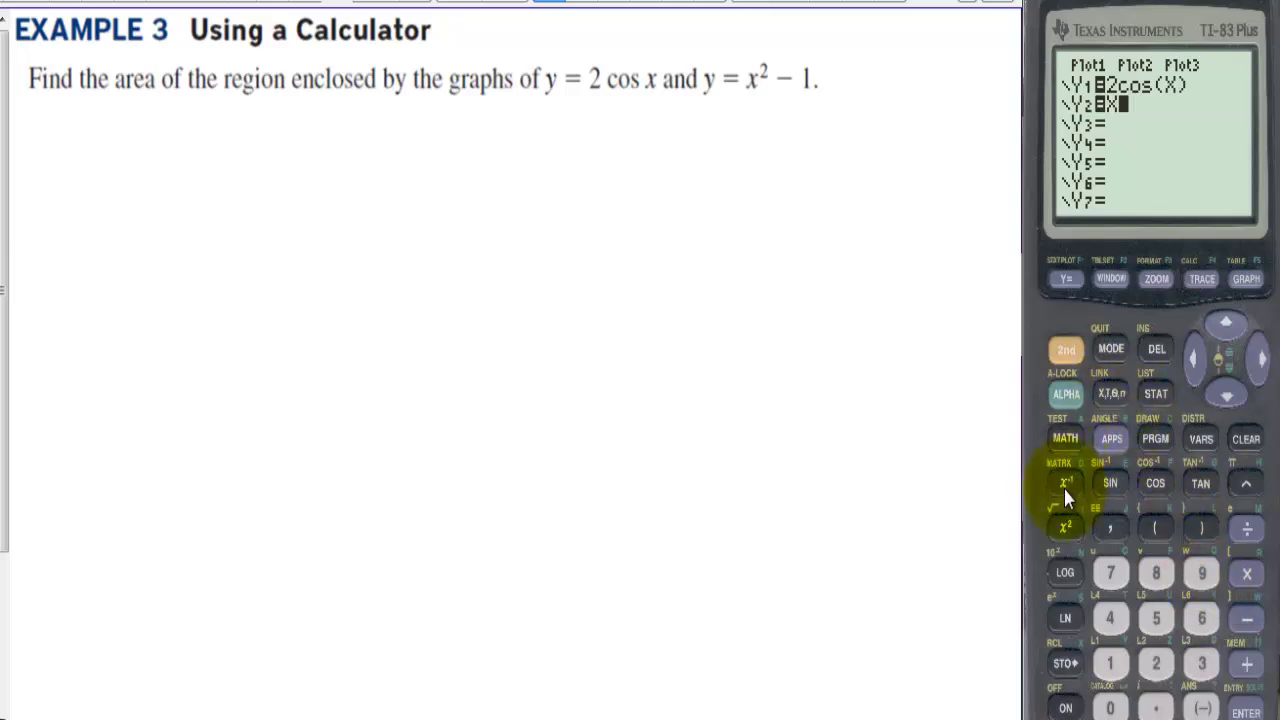
left_click(1195, 362)
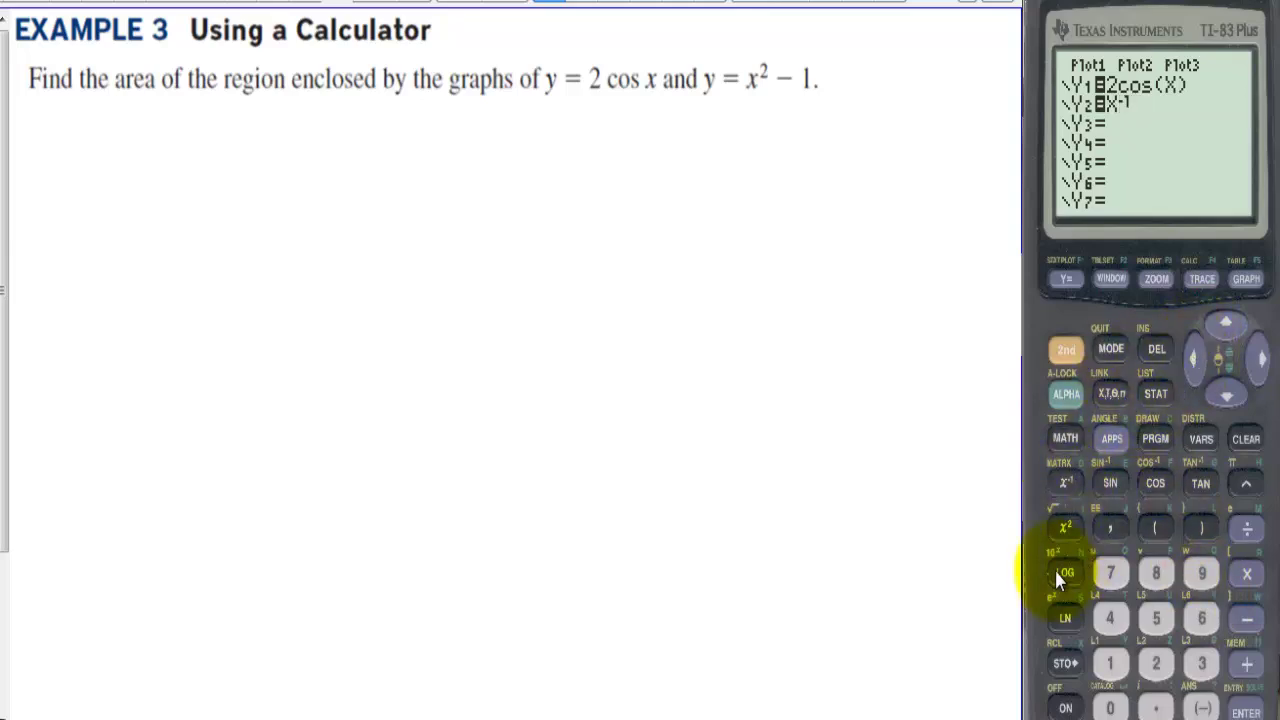
left_click(1063, 528)
left_click(1246, 618)
left_click(1110, 663)
left_click(1250, 709)
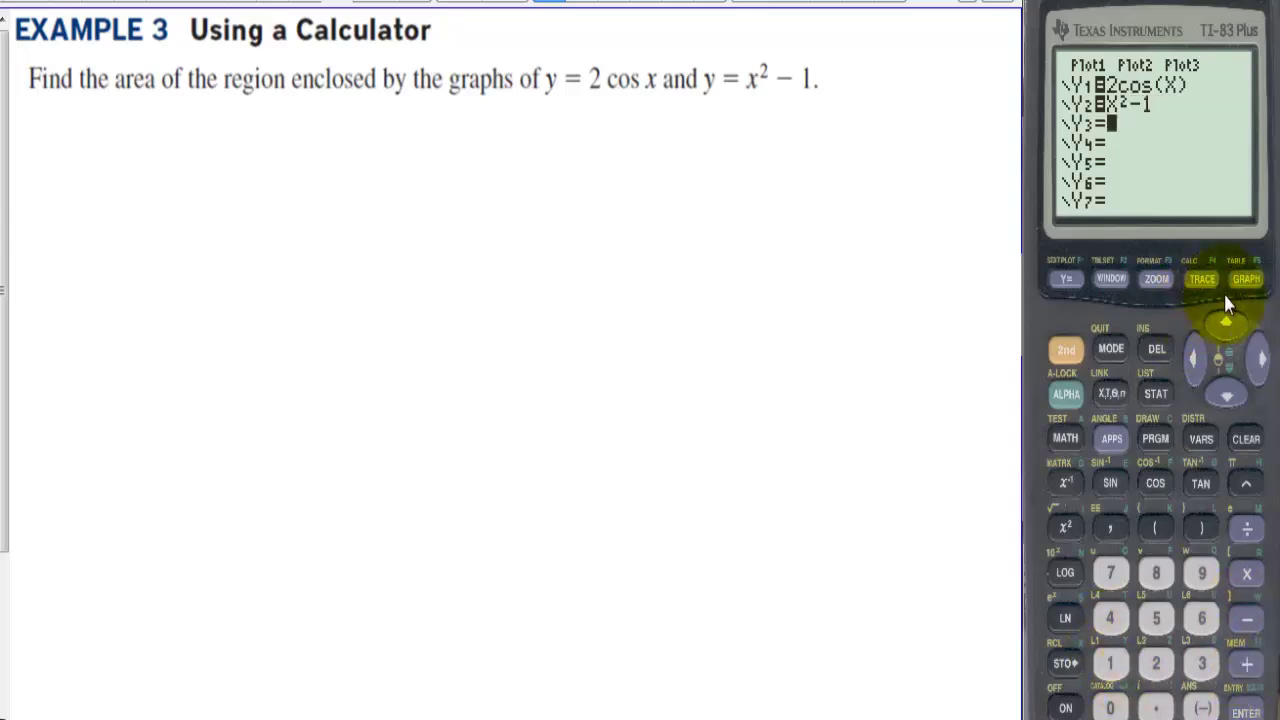
left_click(1247, 281)
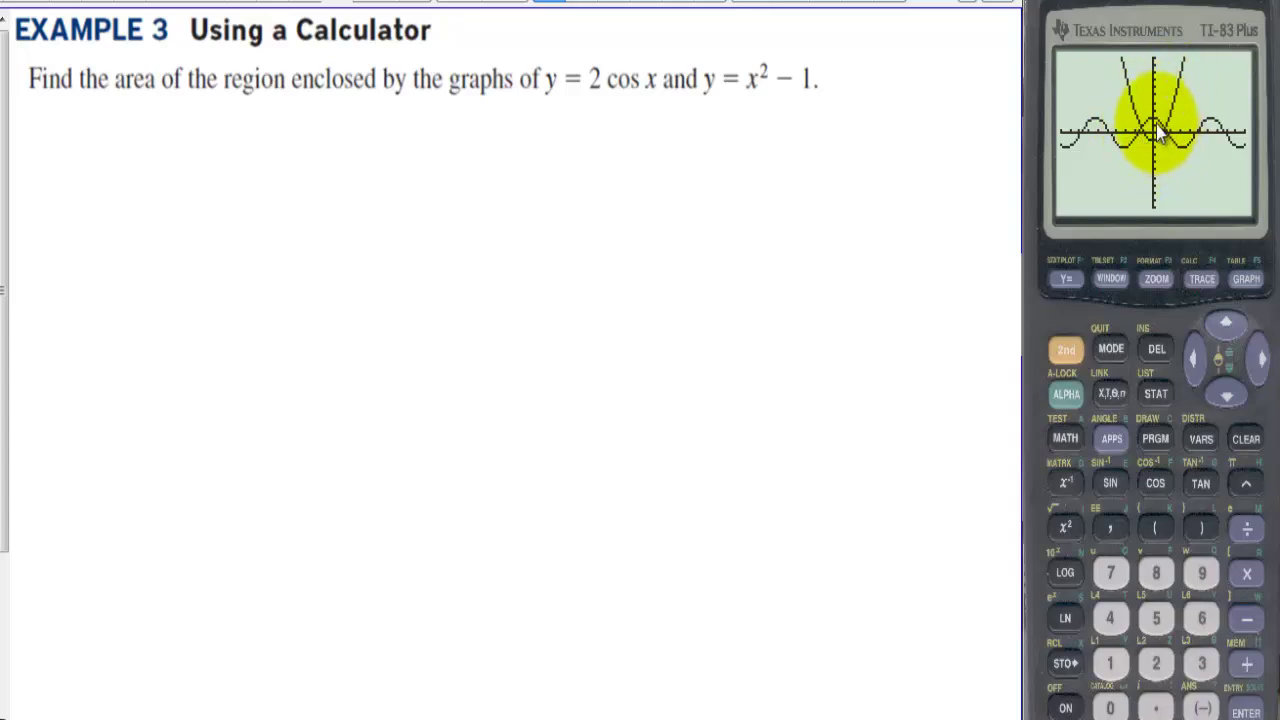
Use ZBox to frame a zoom box around both intersections of the curves.
left_click(1156, 280)
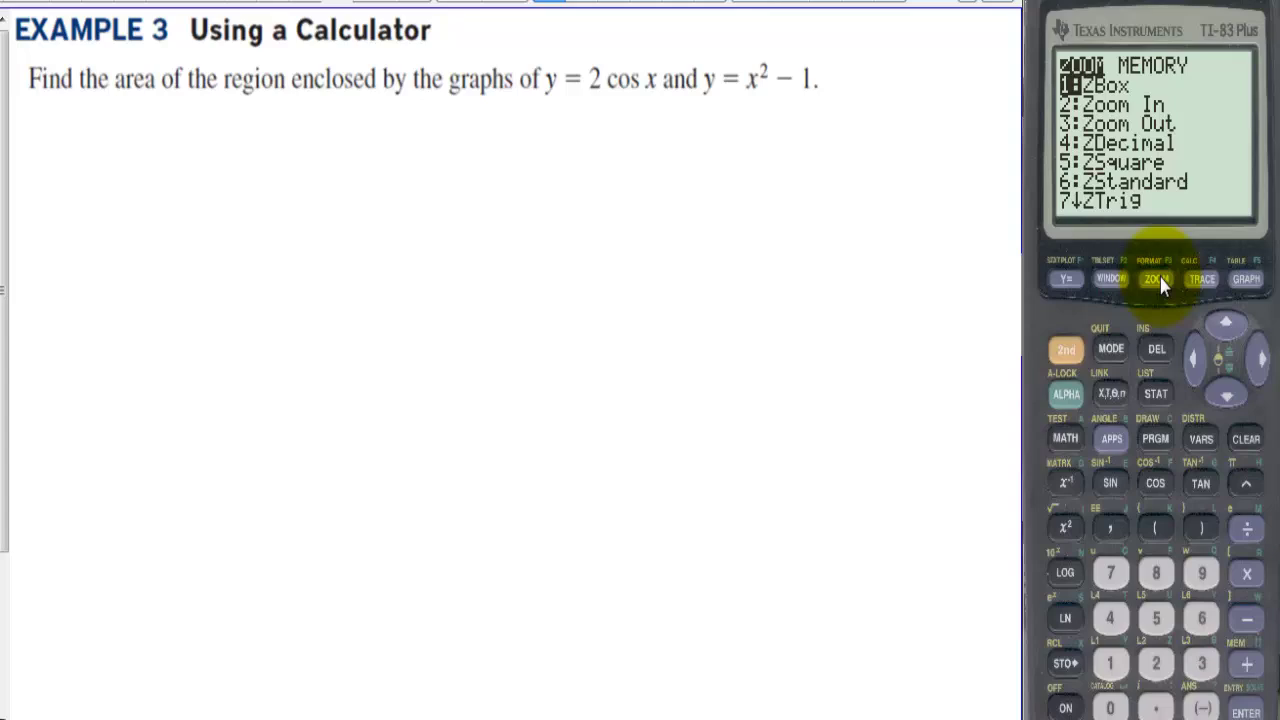
left_click(1244, 712)
left_click(1194, 366)
left_click(1194, 366)
left_click(1193, 366)
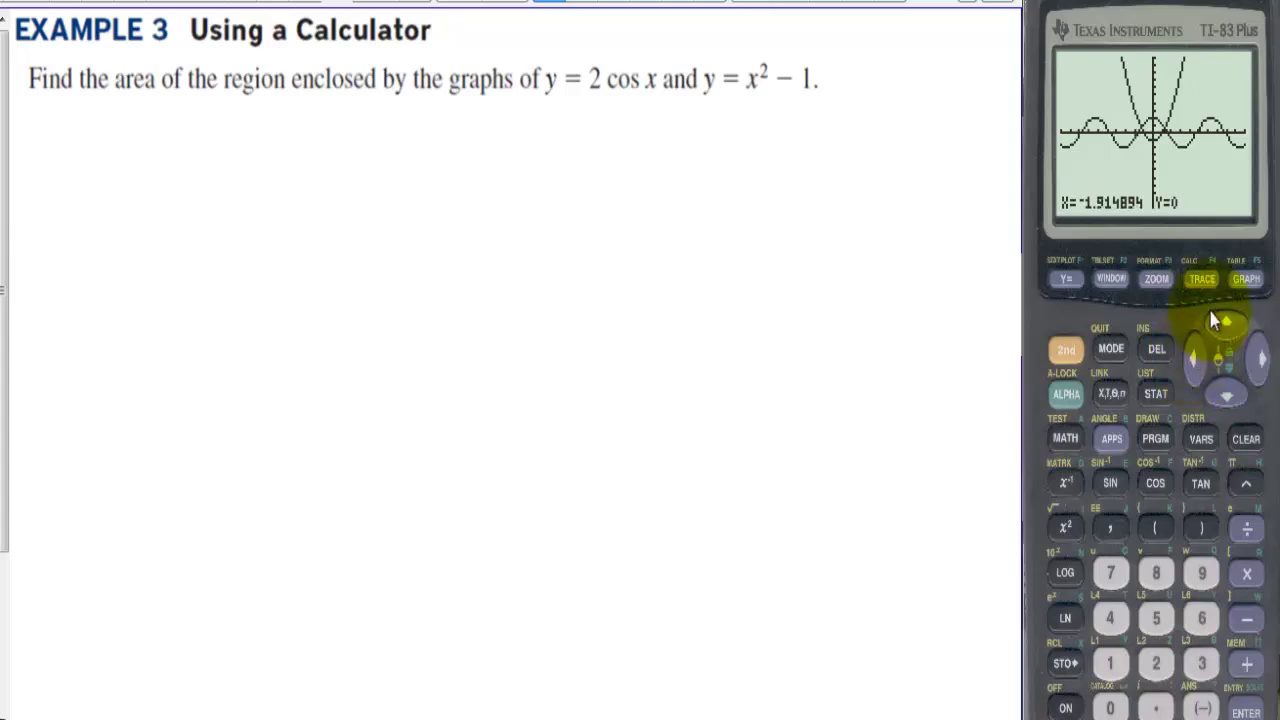
left_click(1224, 336)
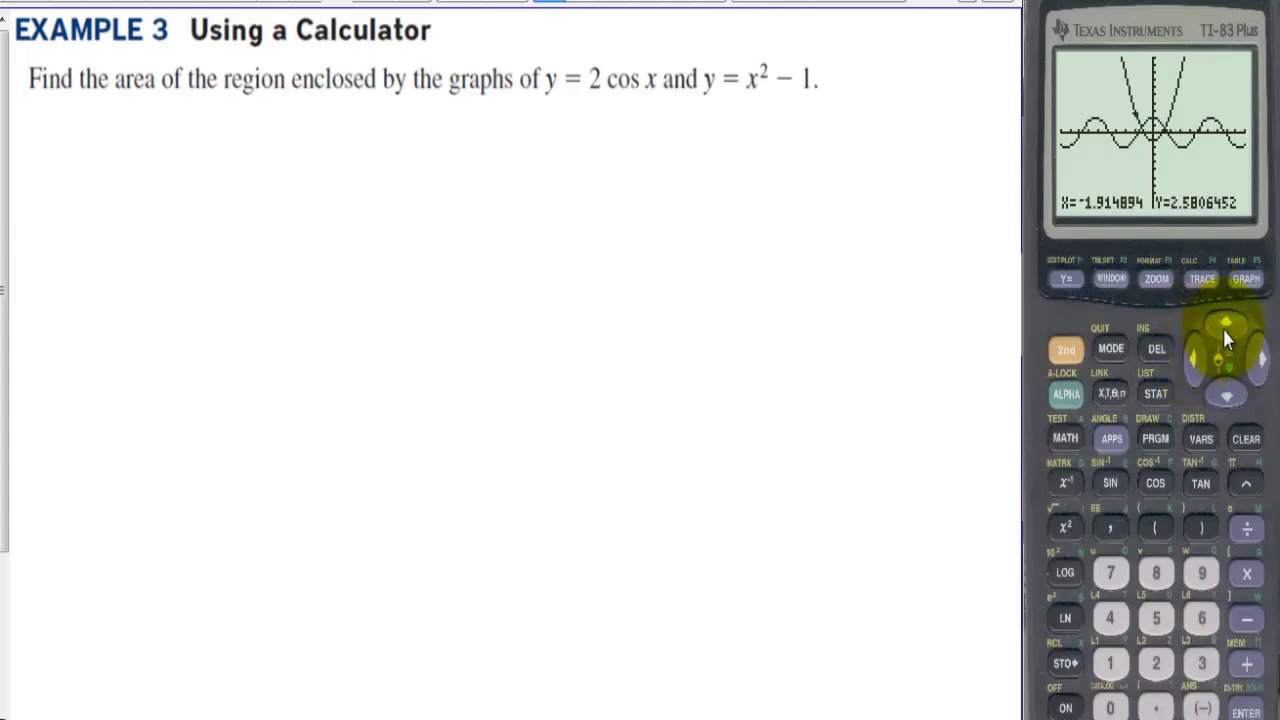
left_click(1227, 338)
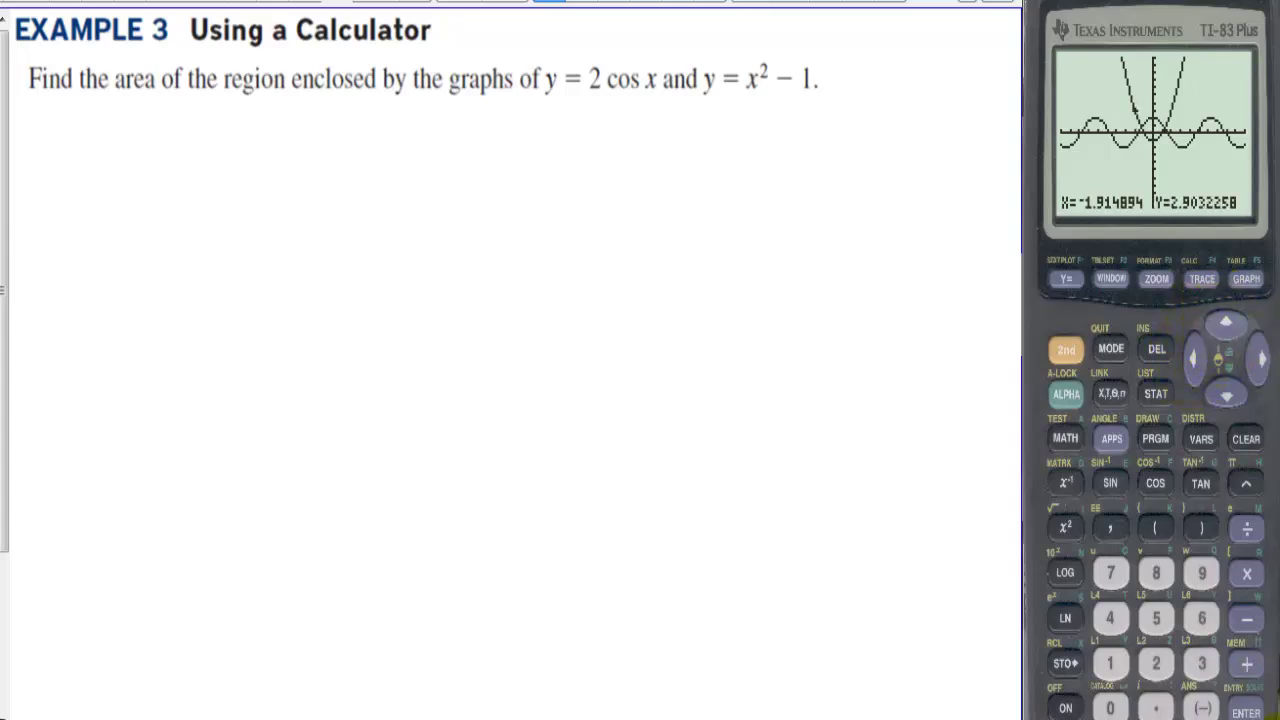
left_click(1262, 366)
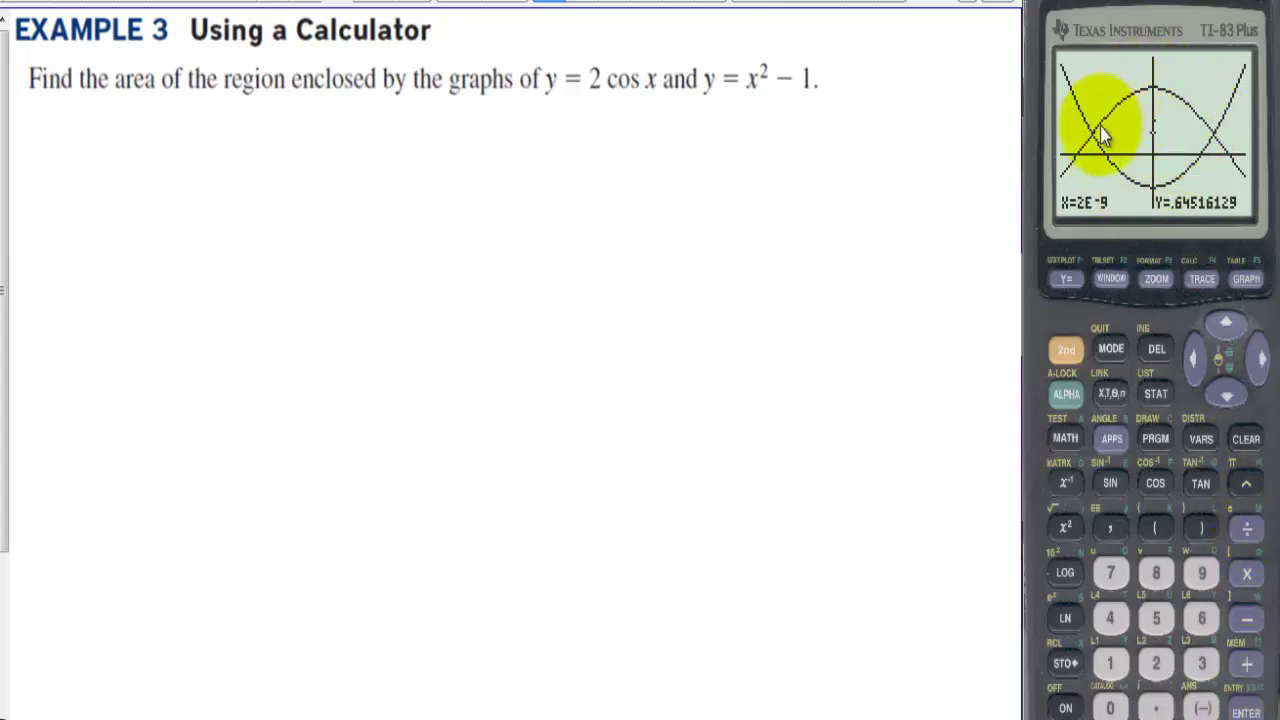
Use the intersect calculation on both curves to find the right crossing at X=1.2654237, Y=.60129716.
left_click(1066, 350)
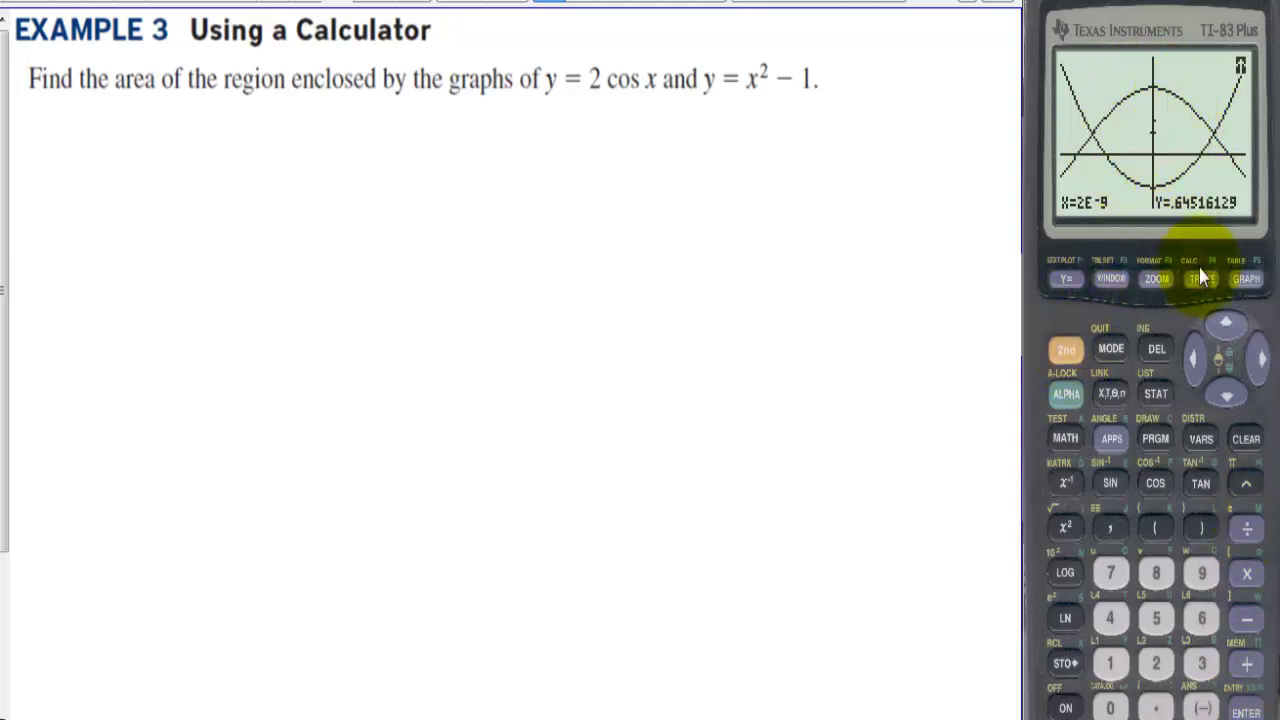
left_click(1203, 280)
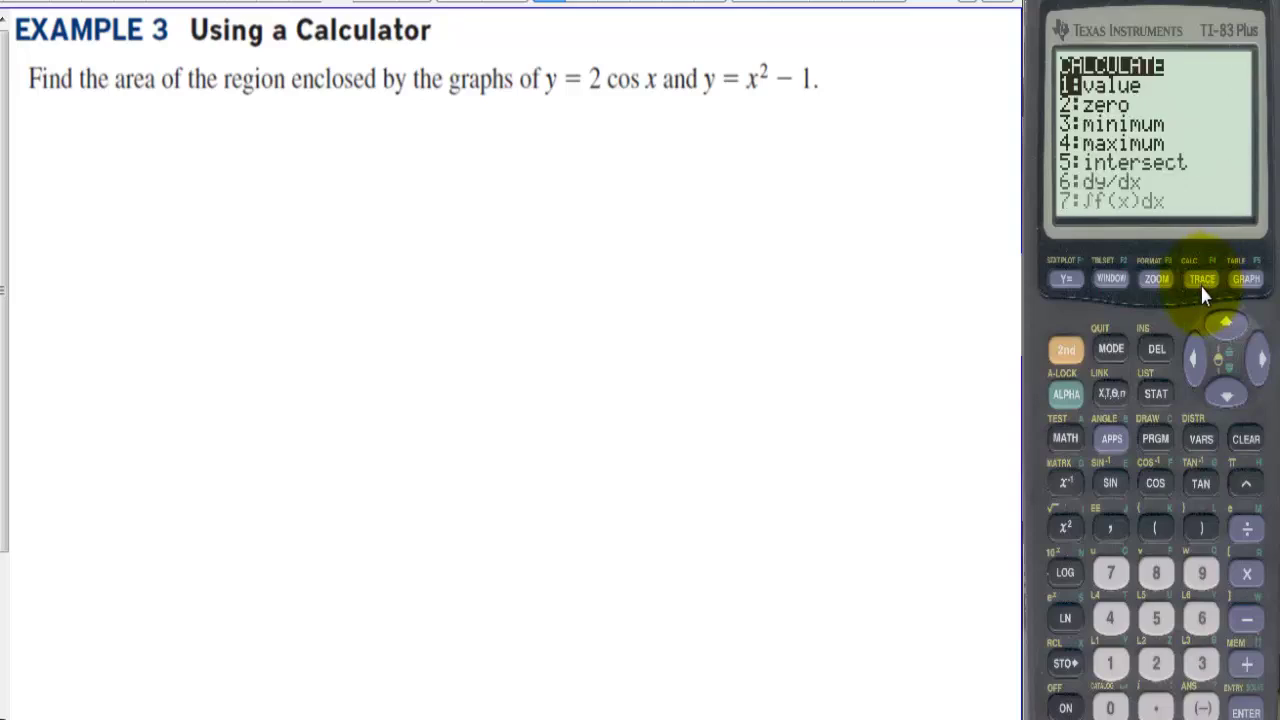
left_click(1228, 394)
left_click(1228, 394)
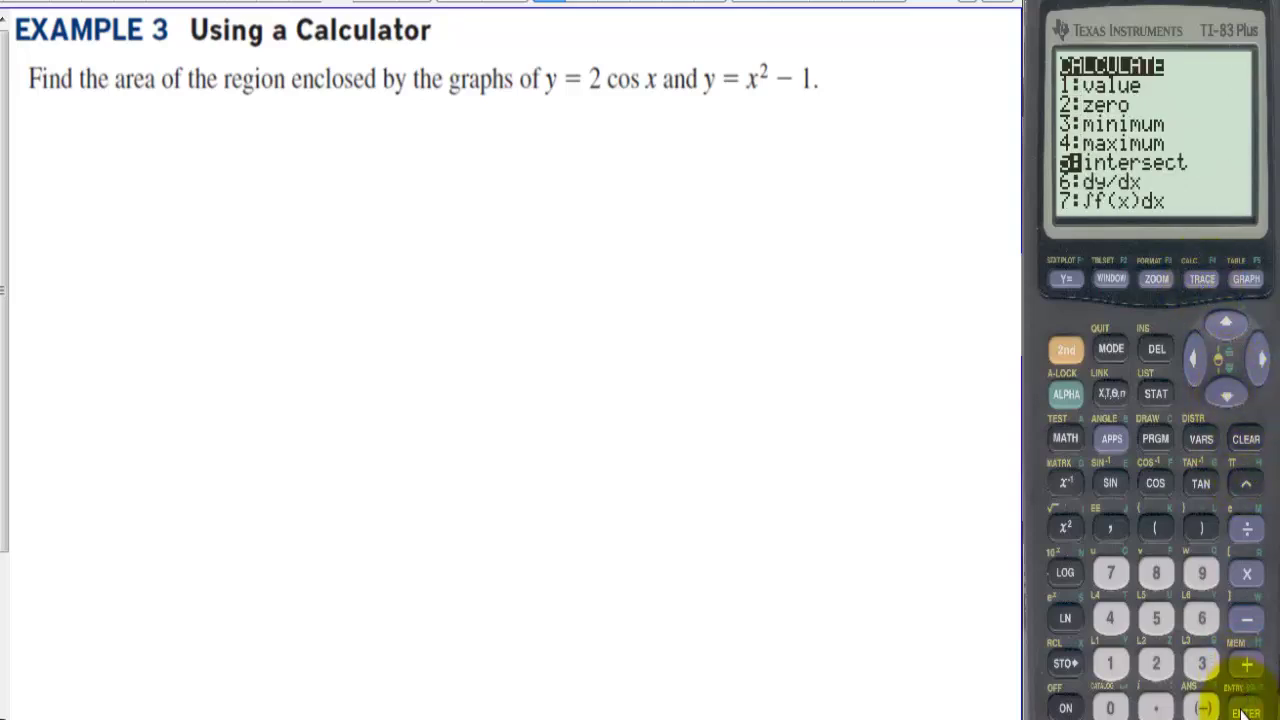
left_click(1245, 712)
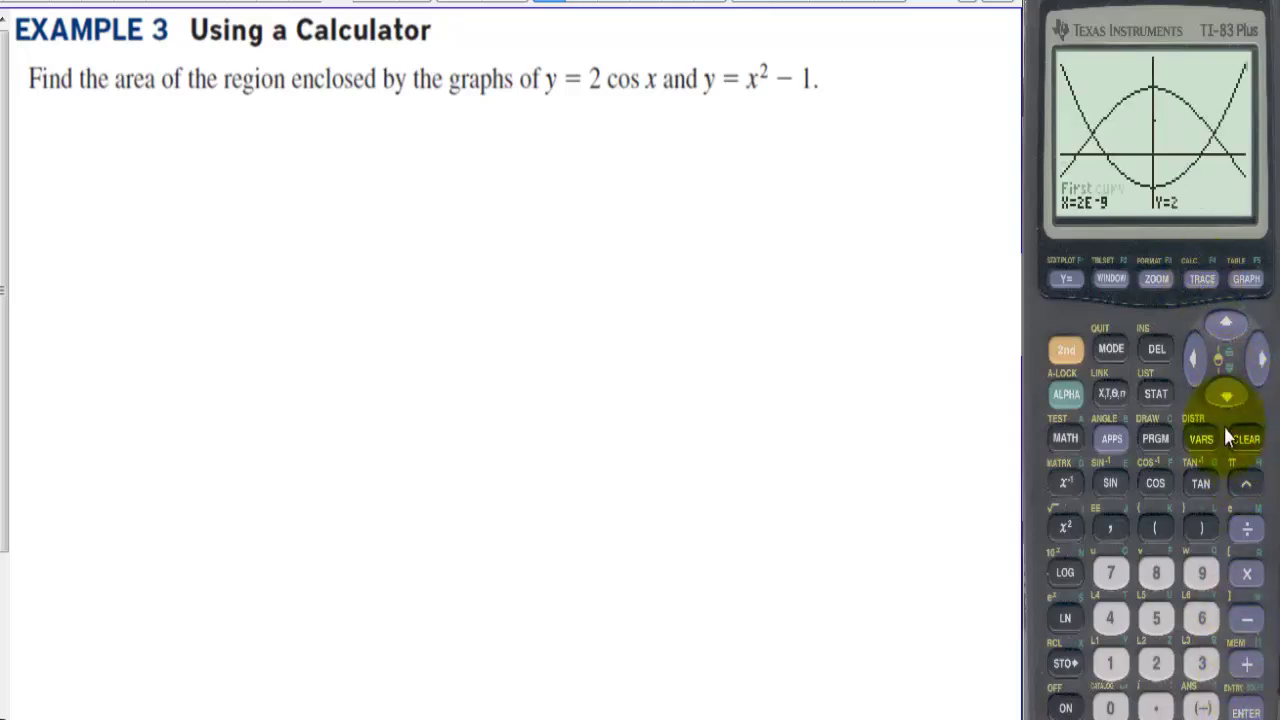
left_click(1262, 360)
left_click(1245, 712)
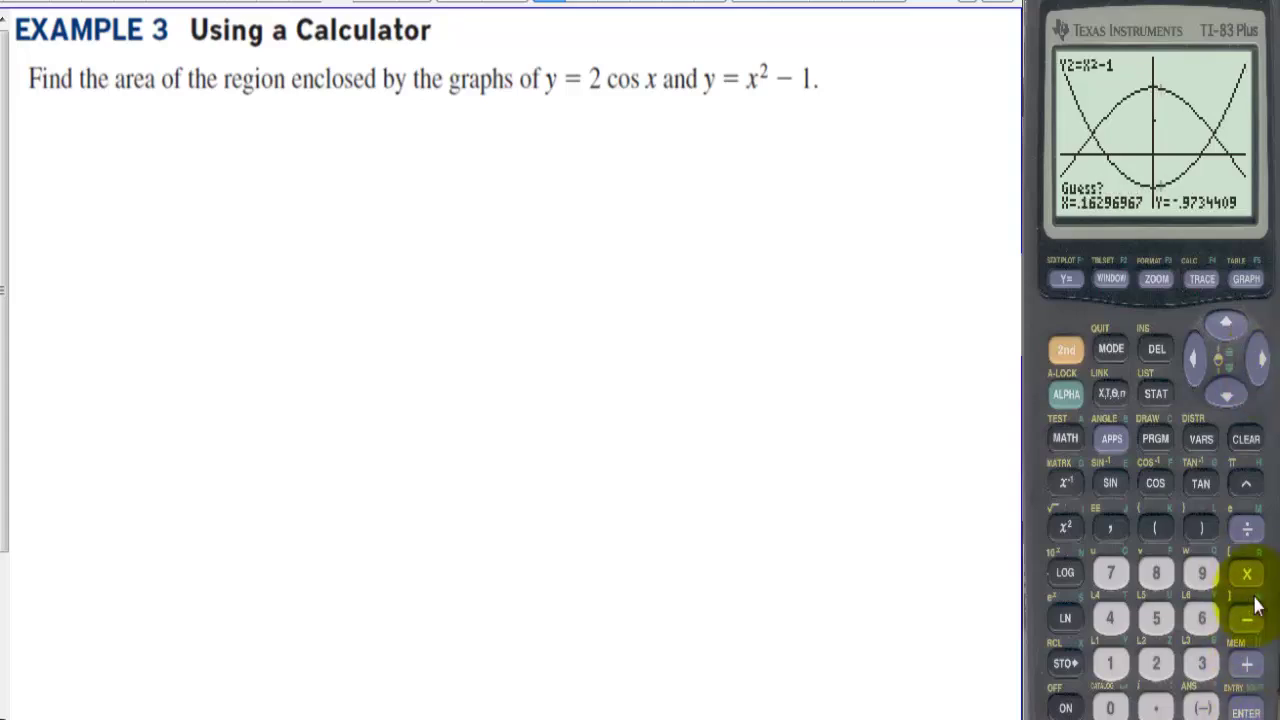
left_click(1260, 362)
left_click(1245, 712)
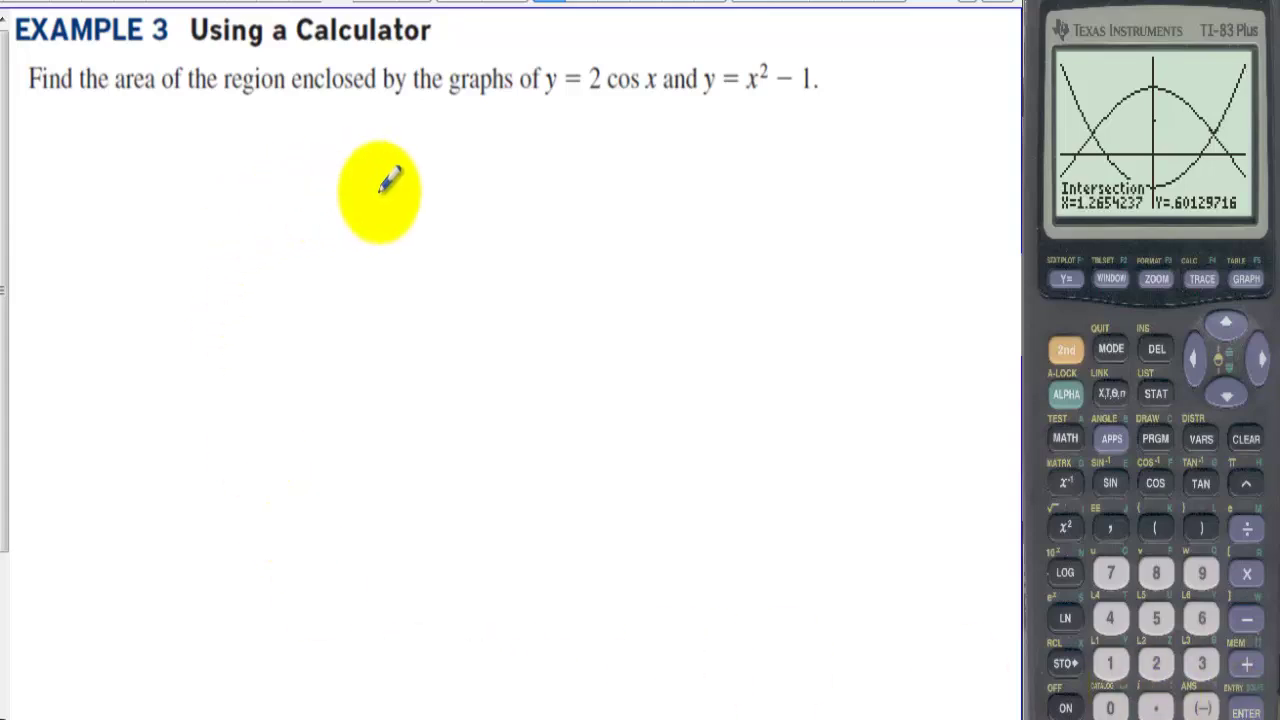
Handwrite x = 1.2654237 on the page.
left_click(453, 182)
mouse_move(441, 163)
left_mouse_down()
mouse_move(444, 185)
mouse_move(558, 172)
mouse_move(552, 185)
left_mouse_up()
mouse_move(565, 160)
left_mouse_down()
mouse_move(602, 173)
mouse_move(623, 155)
mouse_move(615, 185)
left_mouse_up()
left_click_drag(347, 172, 367, 202)
mouse_move(365, 172)
left_mouse_down()
mouse_move(348, 203)
mouse_move(405, 183)
left_mouse_up()
left_click_drag(387, 195, 405, 194)
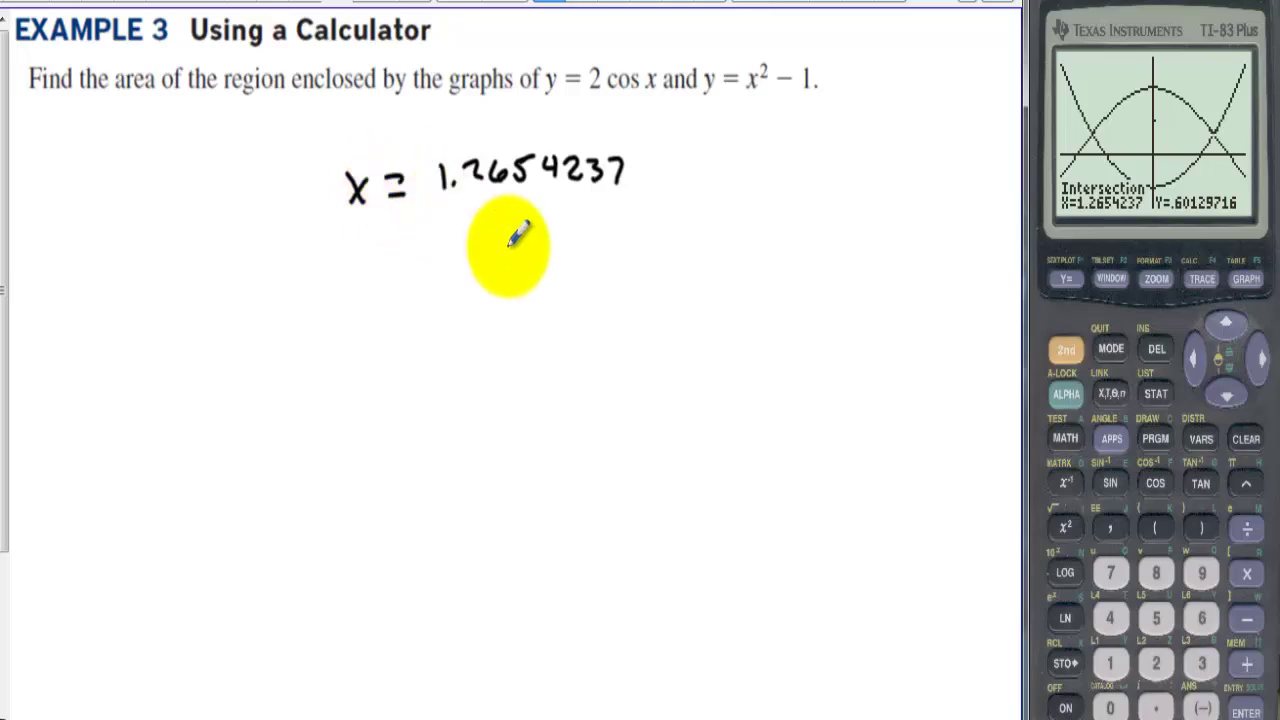
Write the area integral 2∫ from 0 to 1.2654237 of (2cos x − (x²−1)) dx below it.
left_click_drag(378, 291, 358, 401)
mouse_move(387, 256)
left_mouse_down()
mouse_move(389, 280)
mouse_move(416, 262)
mouse_move(418, 280)
left_mouse_up()
left_click(396, 278)
mouse_move(433, 258)
left_mouse_down()
mouse_move(429, 278)
mouse_move(444, 280)
left_mouse_up()
mouse_move(448, 260)
left_mouse_down()
mouse_move(494, 270)
mouse_move(529, 248)
mouse_move(522, 278)
left_mouse_up()
left_click_drag(541, 256, 552, 278)
left_click_drag(330, 324, 352, 350)
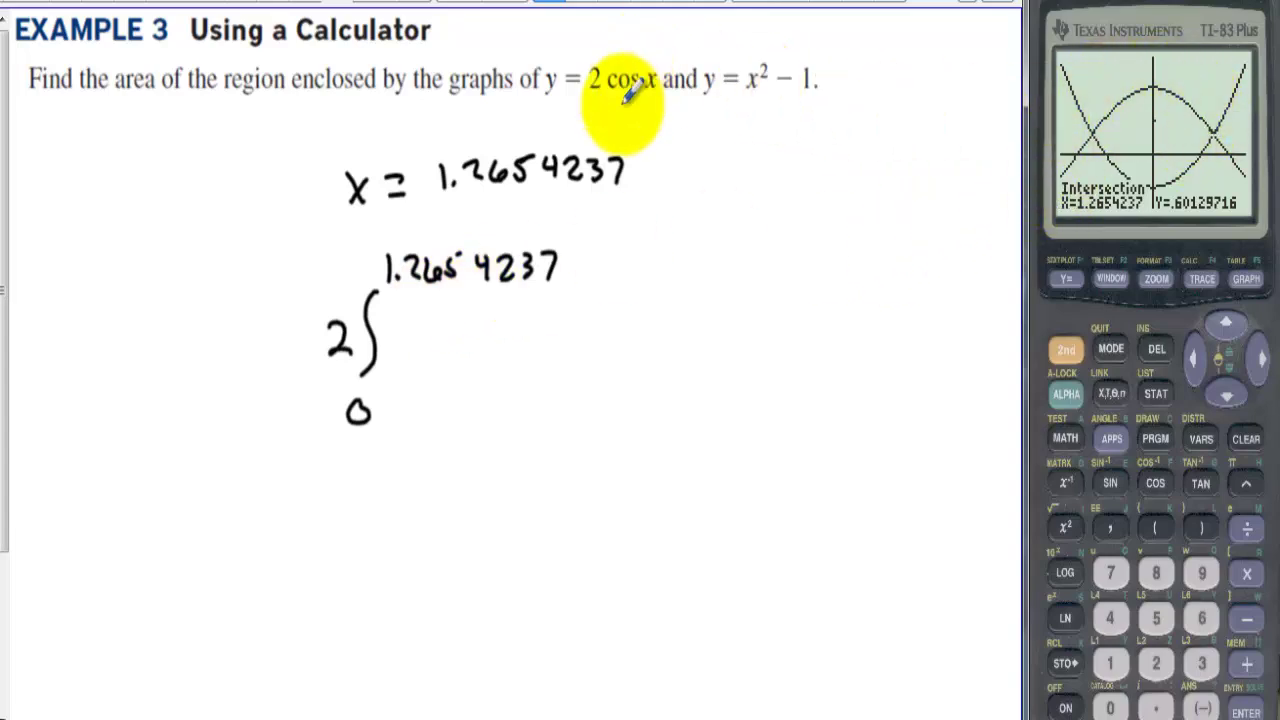
mouse_move(394, 325)
left_mouse_down()
mouse_move(462, 322)
mouse_move(461, 333)
mouse_move(616, 326)
mouse_move(633, 310)
mouse_move(646, 338)
mouse_move(690, 297)
mouse_move(715, 336)
left_mouse_up()
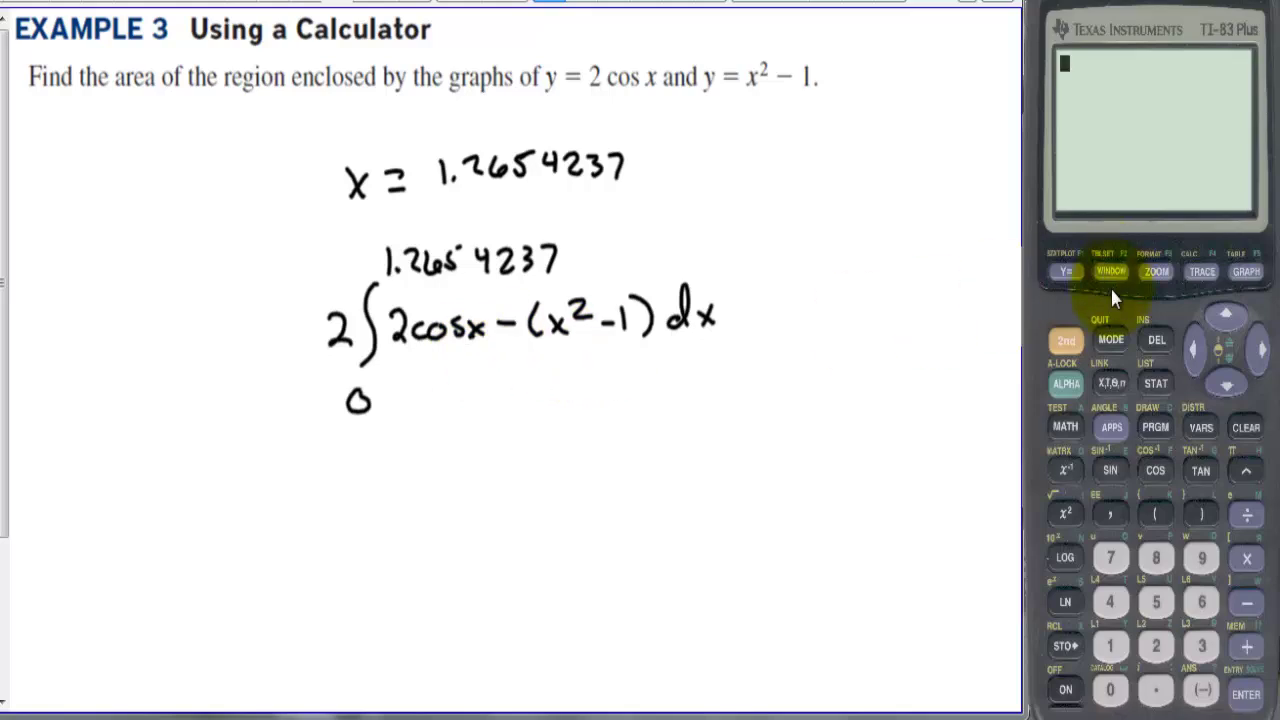
Key in 2fnInt(2cos(X)−(X²−1),X,0 on the calculator home screen.
left_click(1154, 647)
left_click(1068, 430)
left_click(1203, 552)
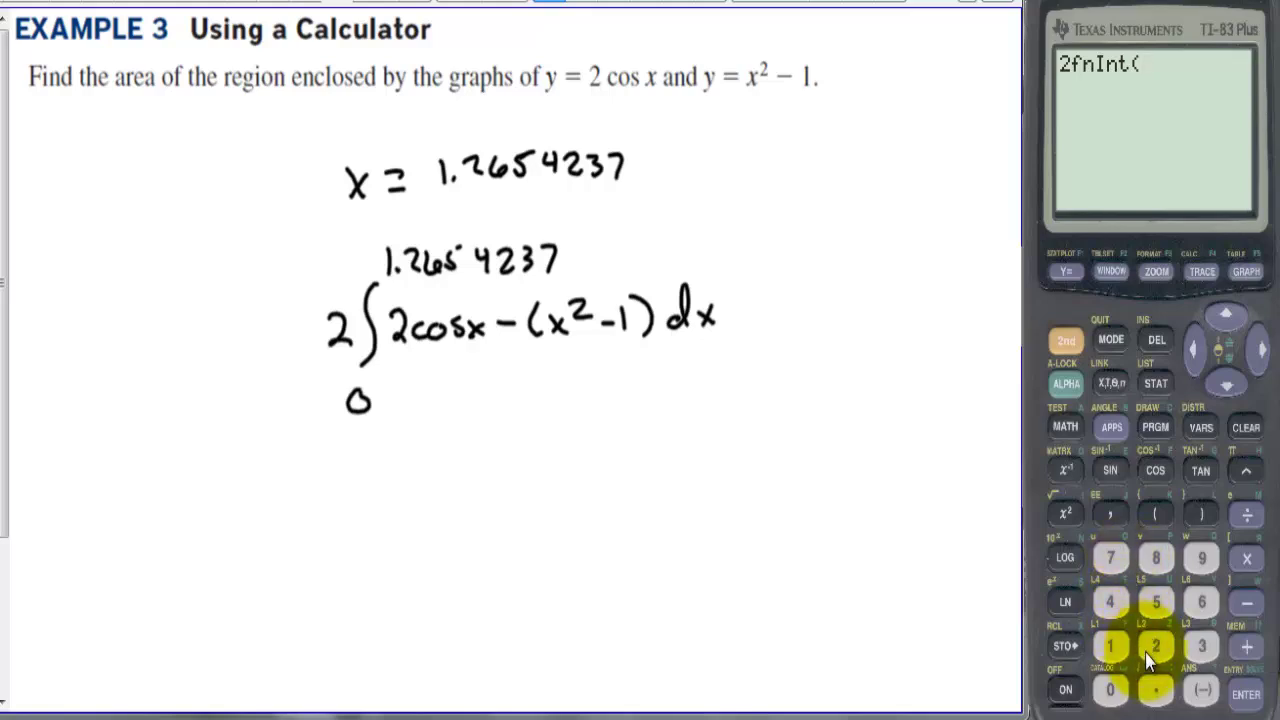
left_click(1160, 472)
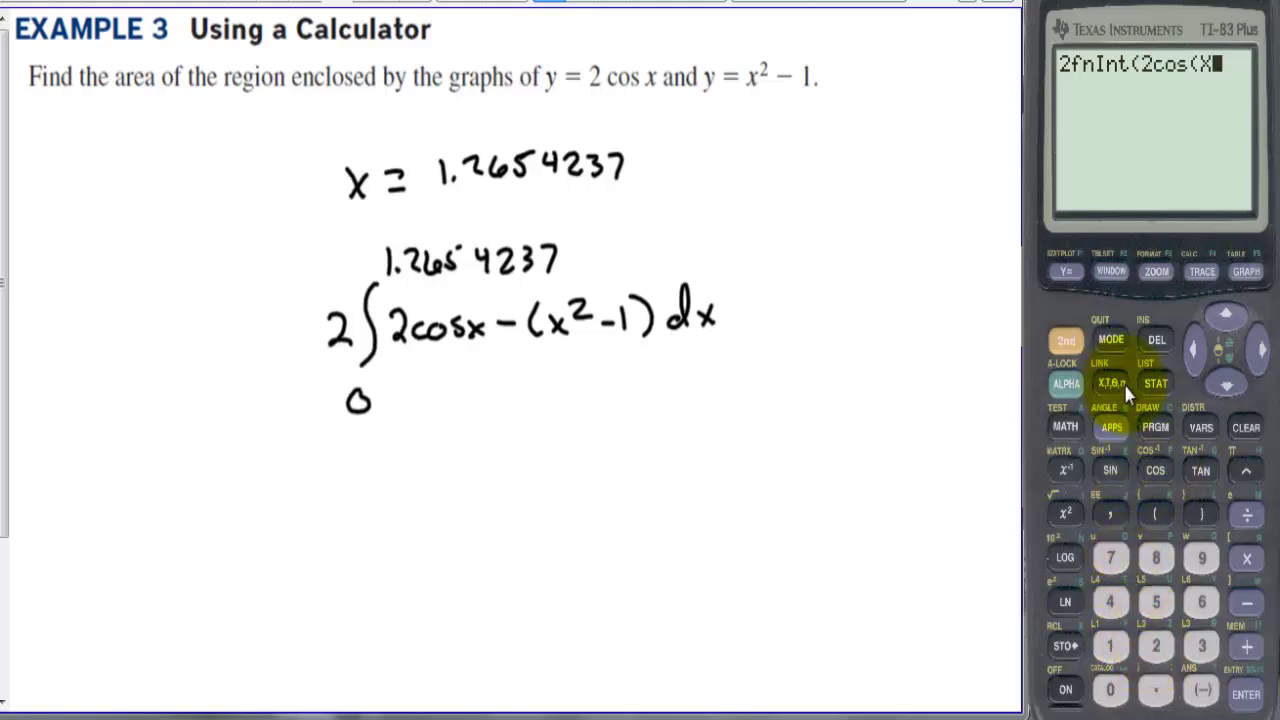
left_click(1201, 514)
left_click(1247, 602)
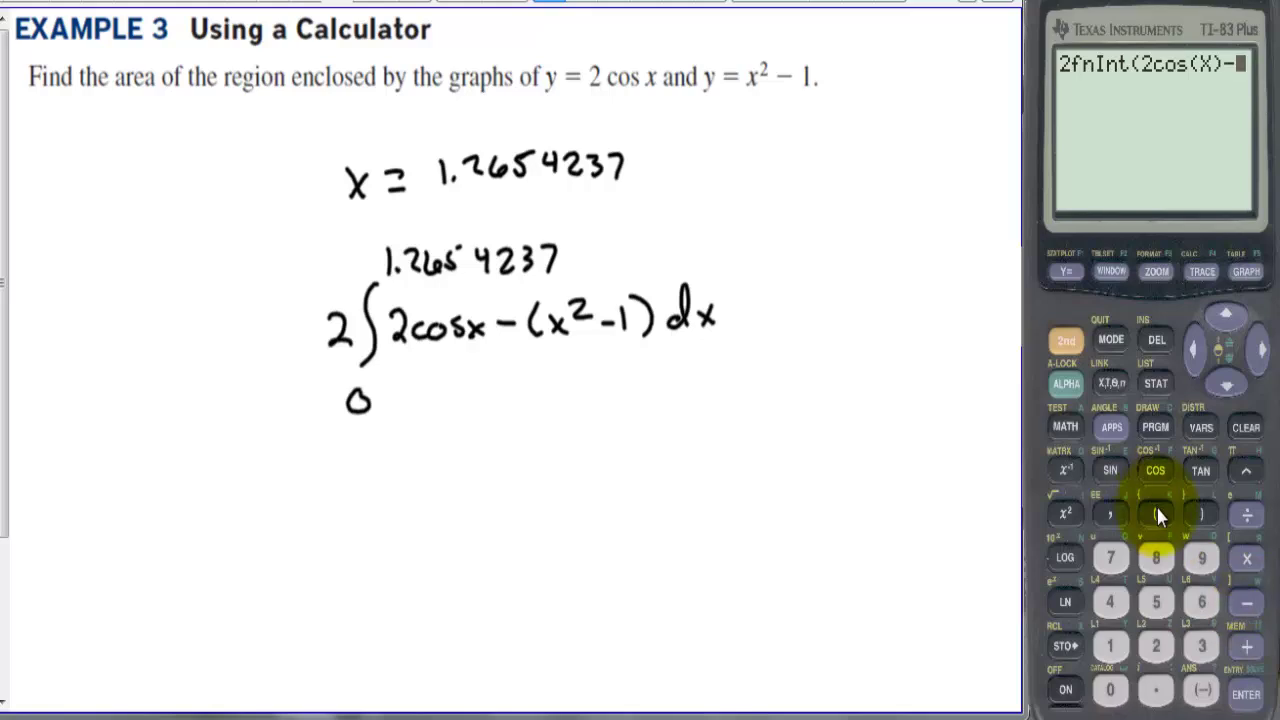
left_click(1066, 513)
left_click(1247, 602)
left_click(1190, 514)
left_click(1110, 513)
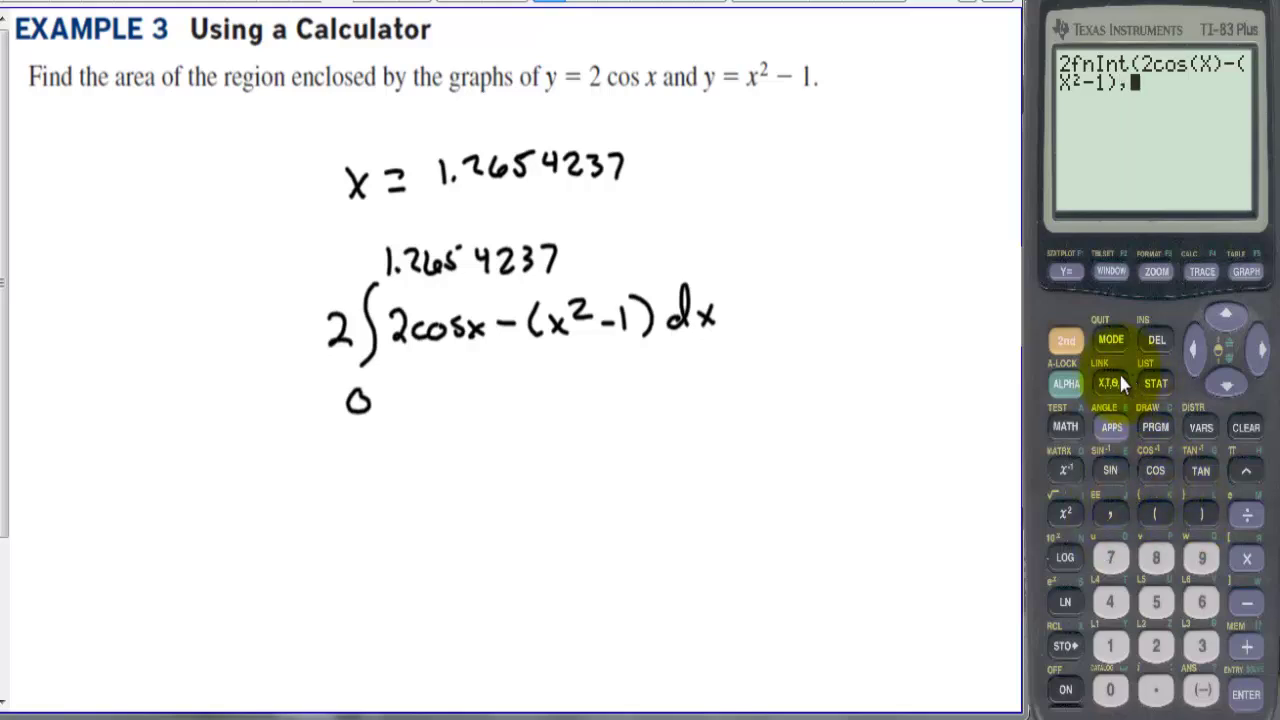
left_click(1110, 513)
left_click(1110, 690)
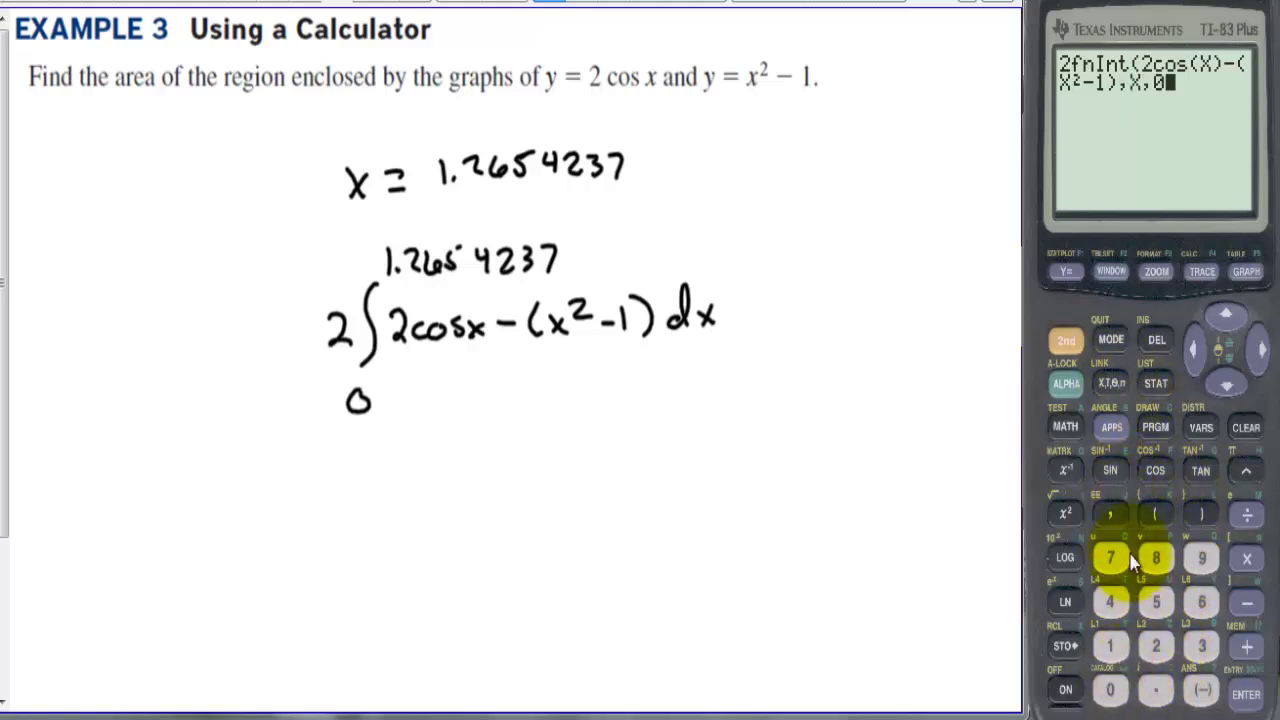
Add the upper limit 1.2654237, close fnInt, and evaluate to get 4.994907788.
left_click(1108, 511)
left_click(1110, 646)
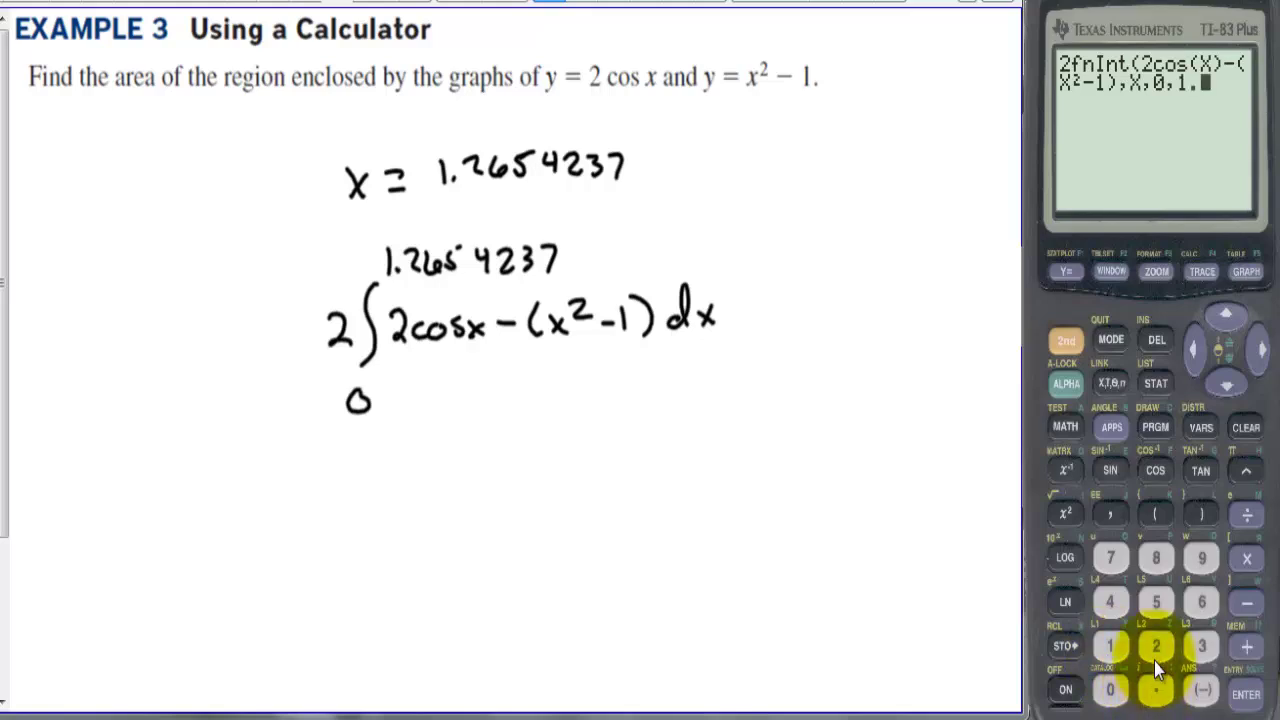
left_click(1198, 610)
left_click(1155, 600)
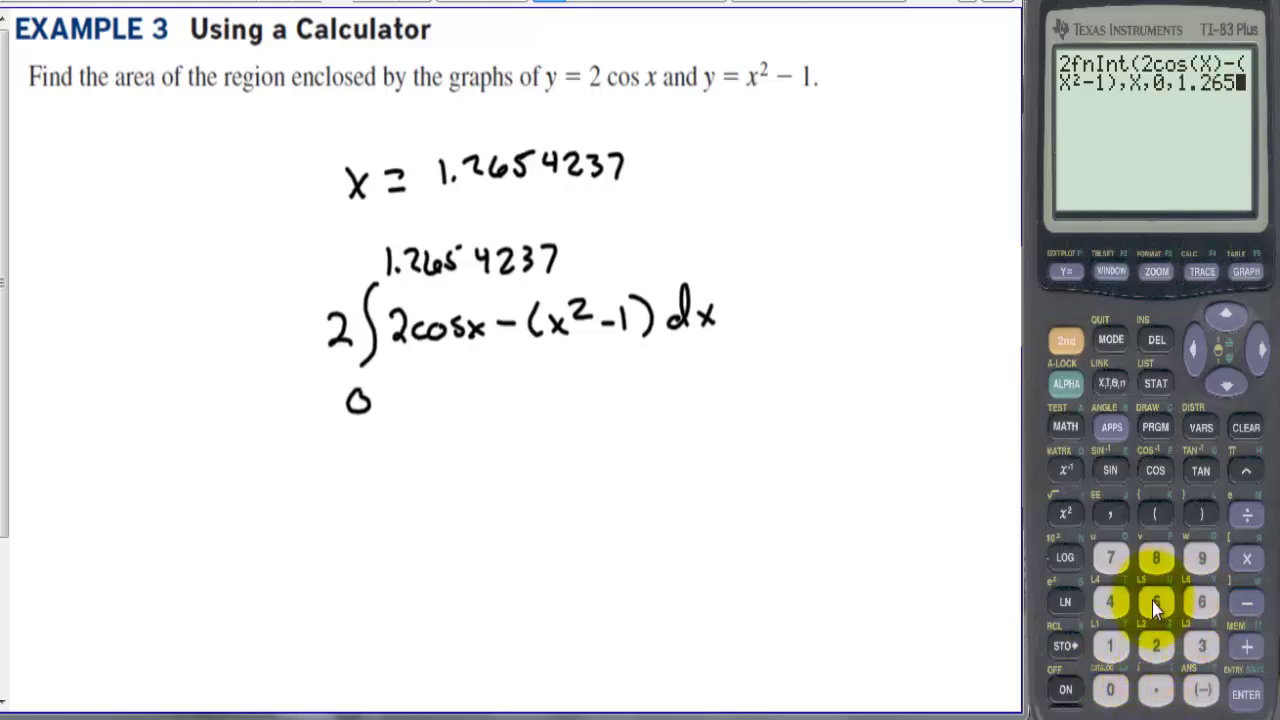
left_click(1112, 602)
left_click(1156, 646)
left_click(1202, 646)
left_click(1110, 558)
left_click(1198, 512)
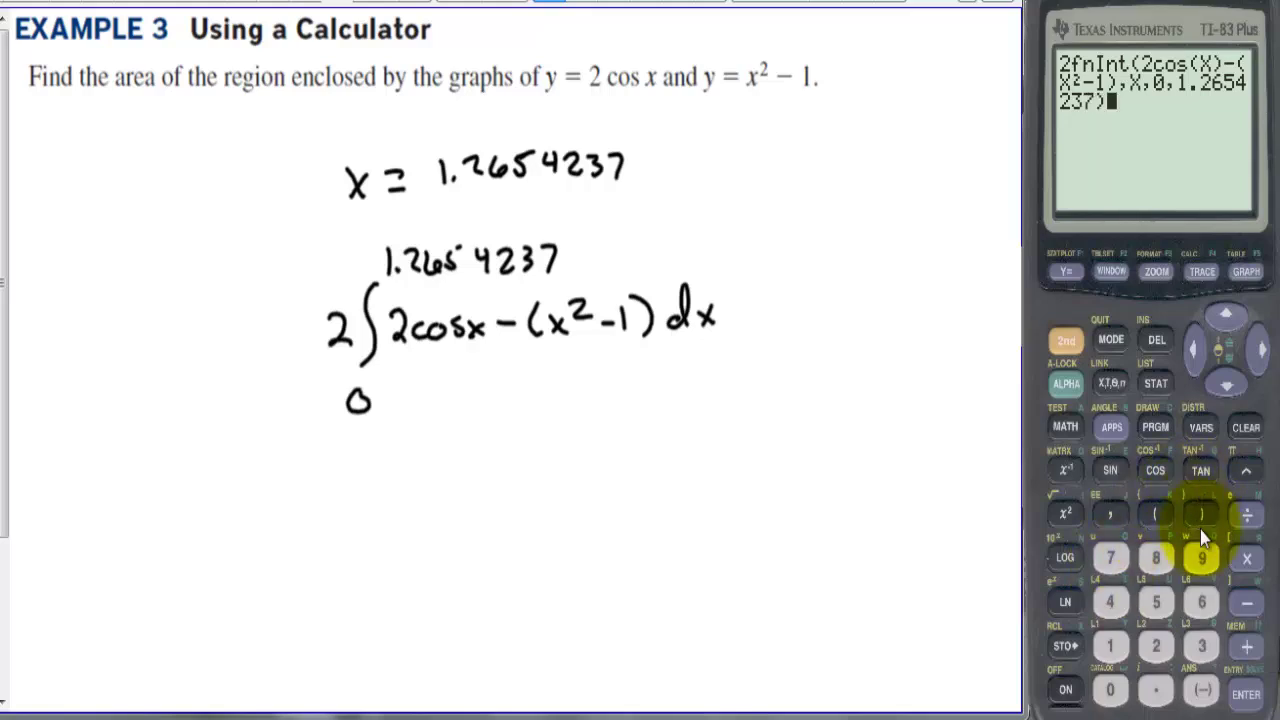
left_click(1246, 694)
Handwrite the area result 4.995 below the integral on the page.
left_click(386, 461)
mouse_move(392, 462)
left_mouse_down()
mouse_move(420, 465)
mouse_move(450, 440)
mouse_move(490, 450)
mouse_move(476, 474)
left_mouse_up()
left_click_drag(478, 447, 490, 445)
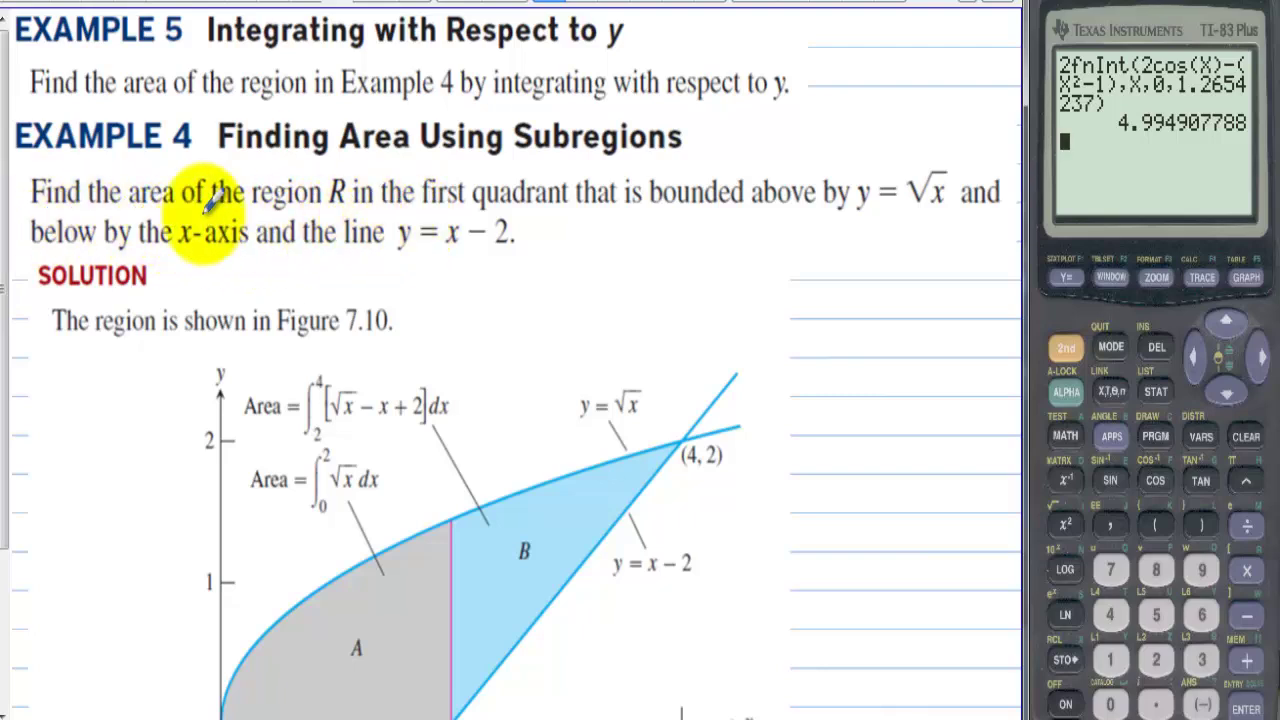
On Figure 7.10, mark the (4, 2) intersection, circle y, and write y²=x and x=y+2 beside the curves.
left_click_drag(3, 215, 3, 385)
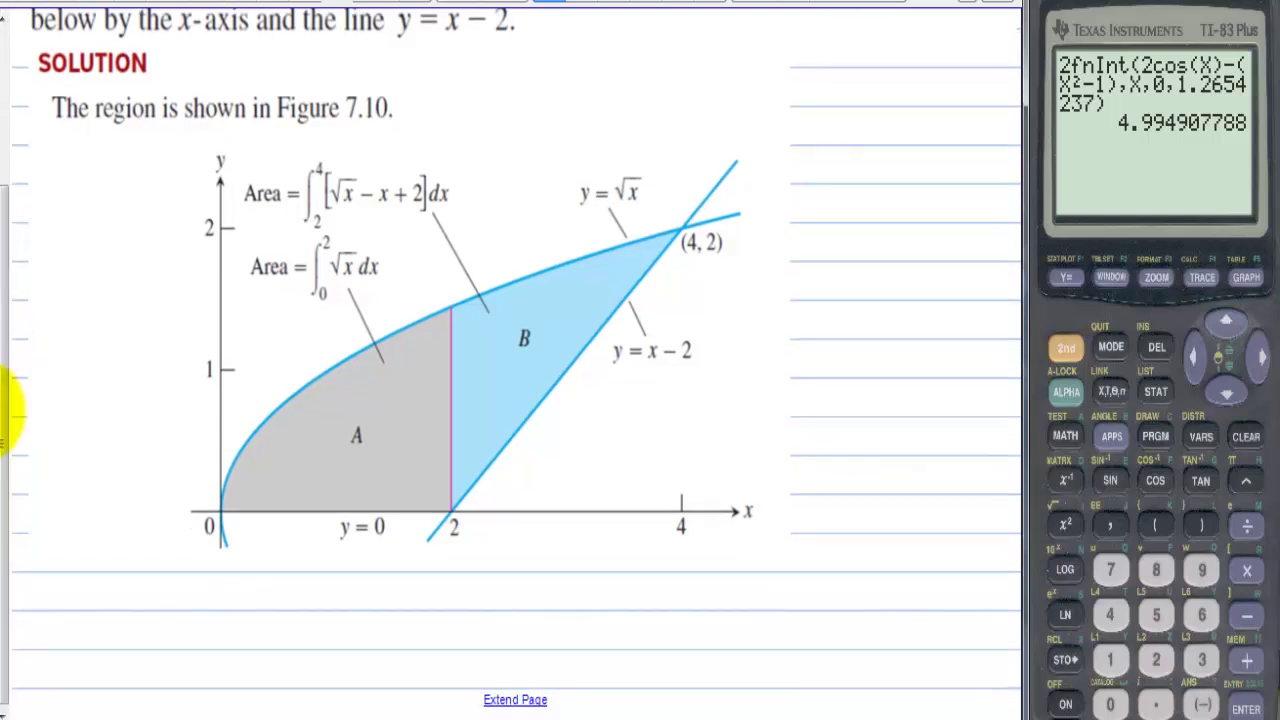
left_click_drag(729, 160, 720, 183)
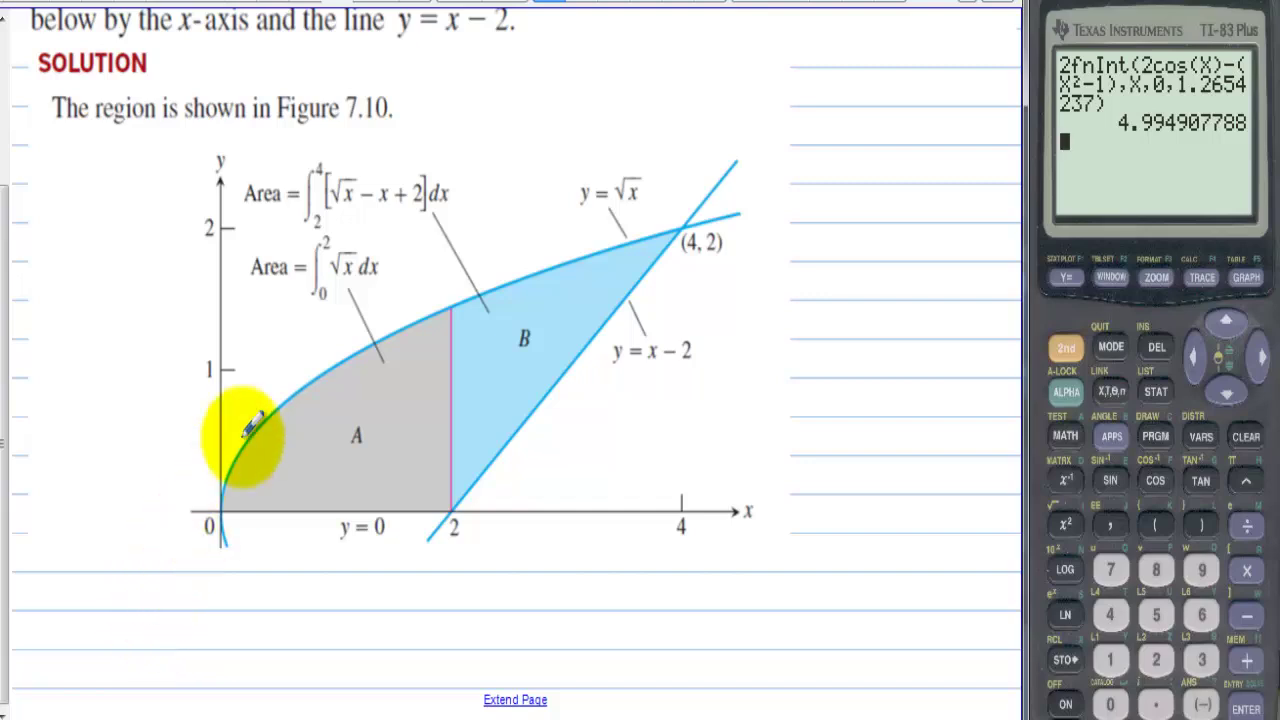
mouse_move(236, 140)
left_mouse_down()
mouse_move(239, 164)
mouse_move(217, 171)
left_mouse_up()
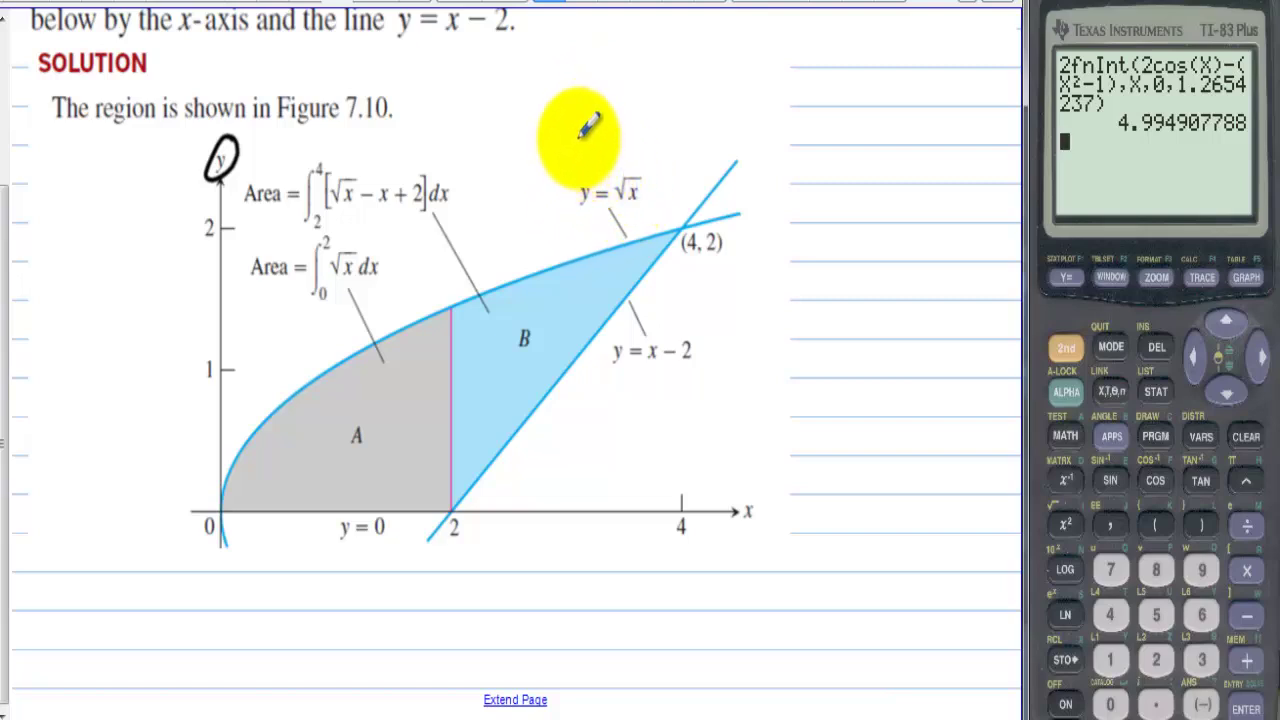
mouse_move(579, 136)
left_mouse_down()
mouse_move(577, 151)
mouse_move(594, 126)
mouse_move(636, 142)
mouse_move(608, 183)
mouse_move(657, 182)
left_mouse_up()
mouse_move(621, 386)
left_mouse_down()
mouse_move(616, 403)
mouse_move(648, 403)
left_mouse_up()
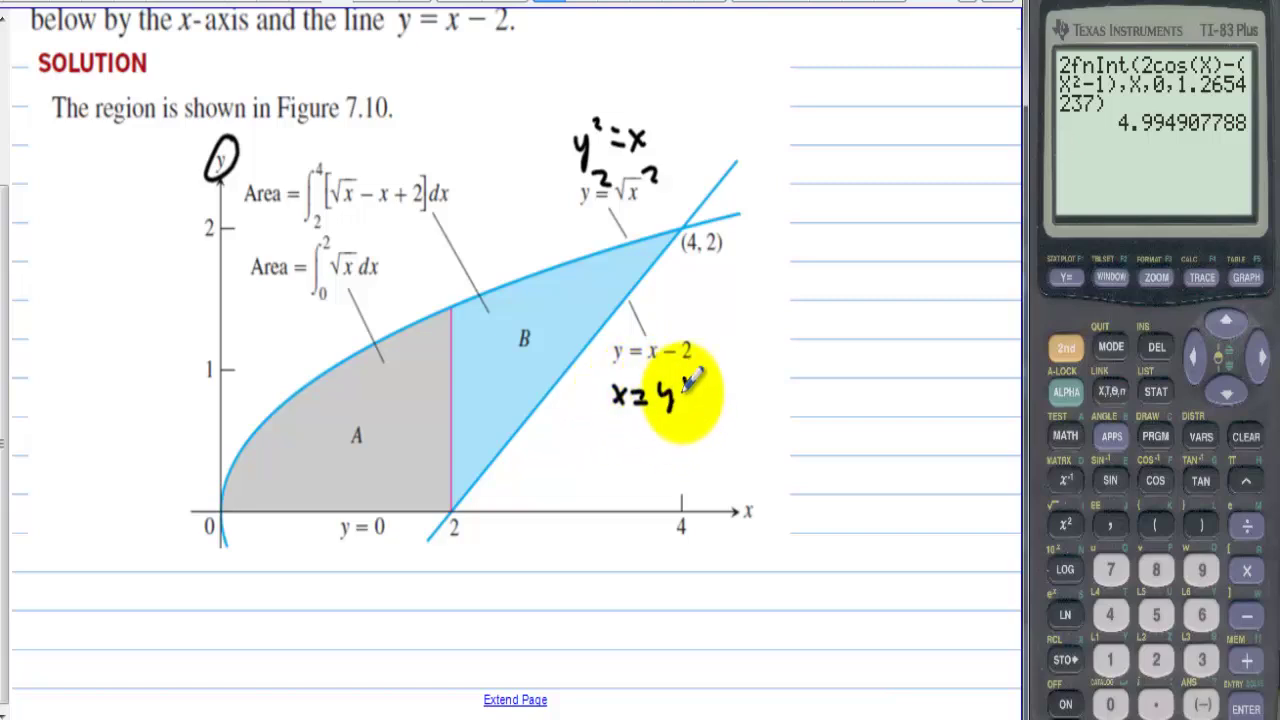
left_click_drag(703, 392, 716, 385)
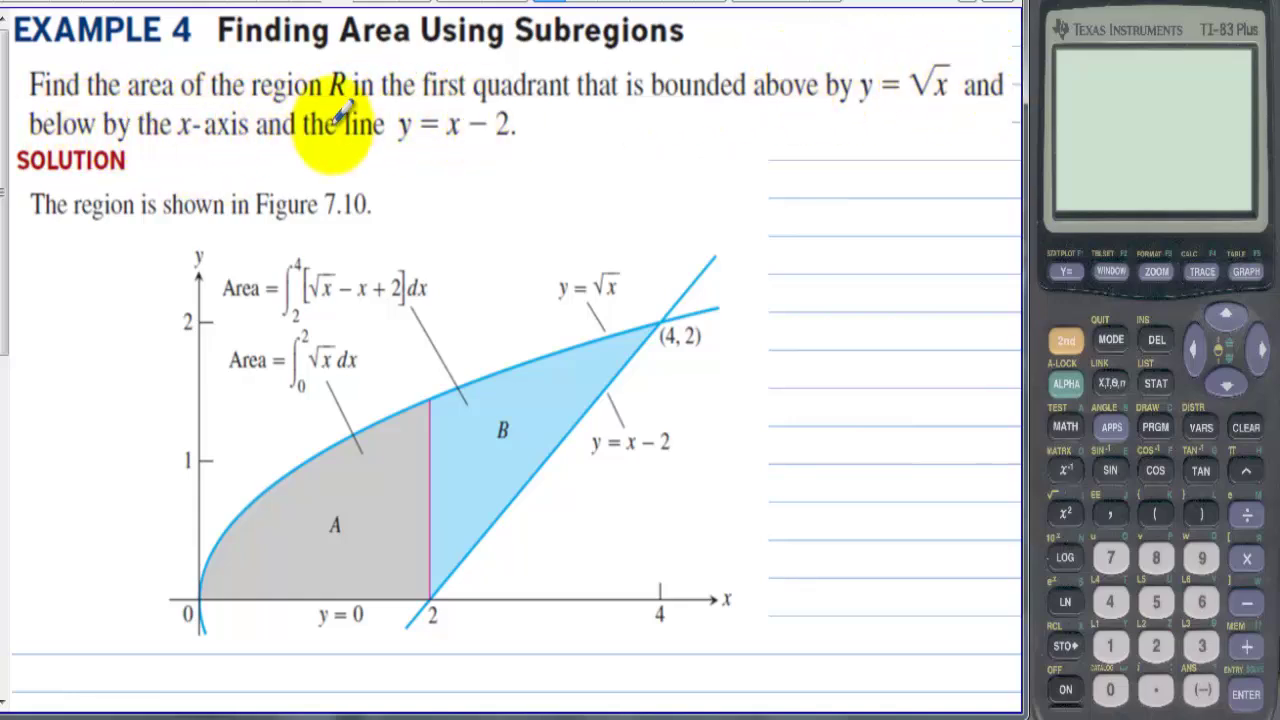
Trace region A along √x and x=2, then write ∫₀² √x below the graph.
left_click_drag(2, 200, 6, 310)
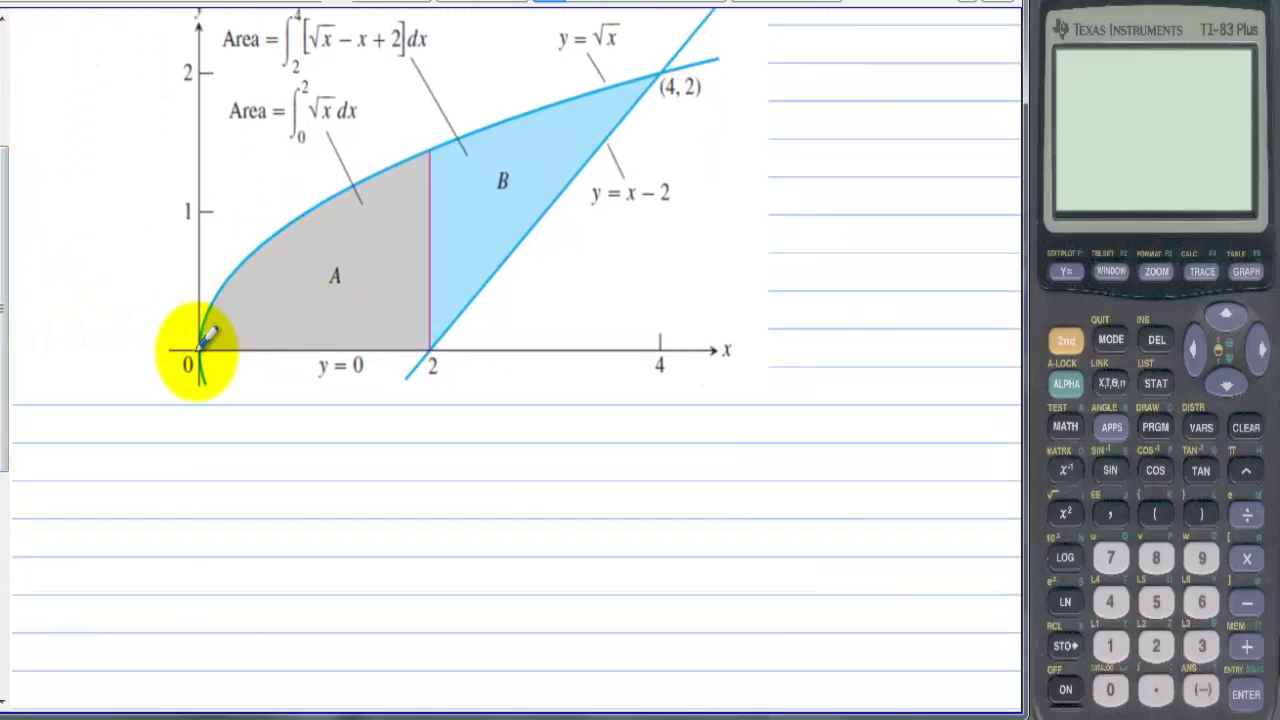
mouse_move(198, 348)
left_mouse_down()
mouse_move(229, 277)
mouse_move(271, 239)
mouse_move(430, 151)
left_mouse_up()
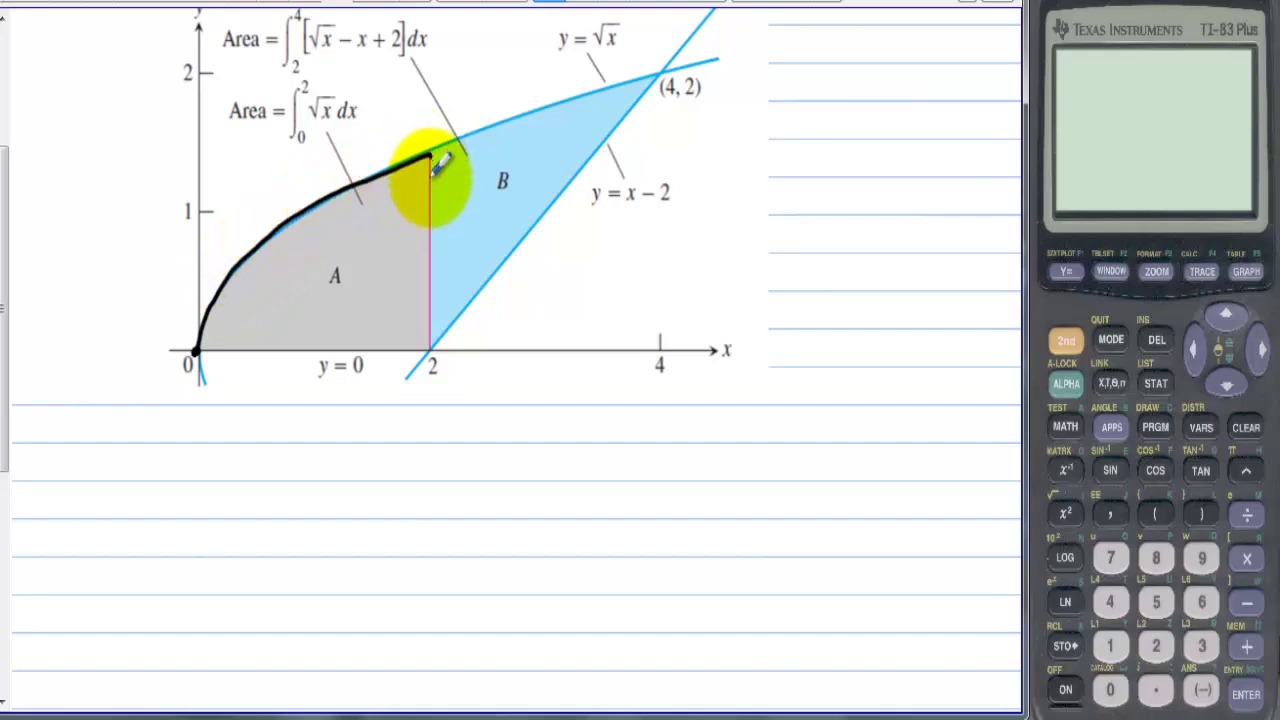
left_click_drag(433, 212, 431, 350)
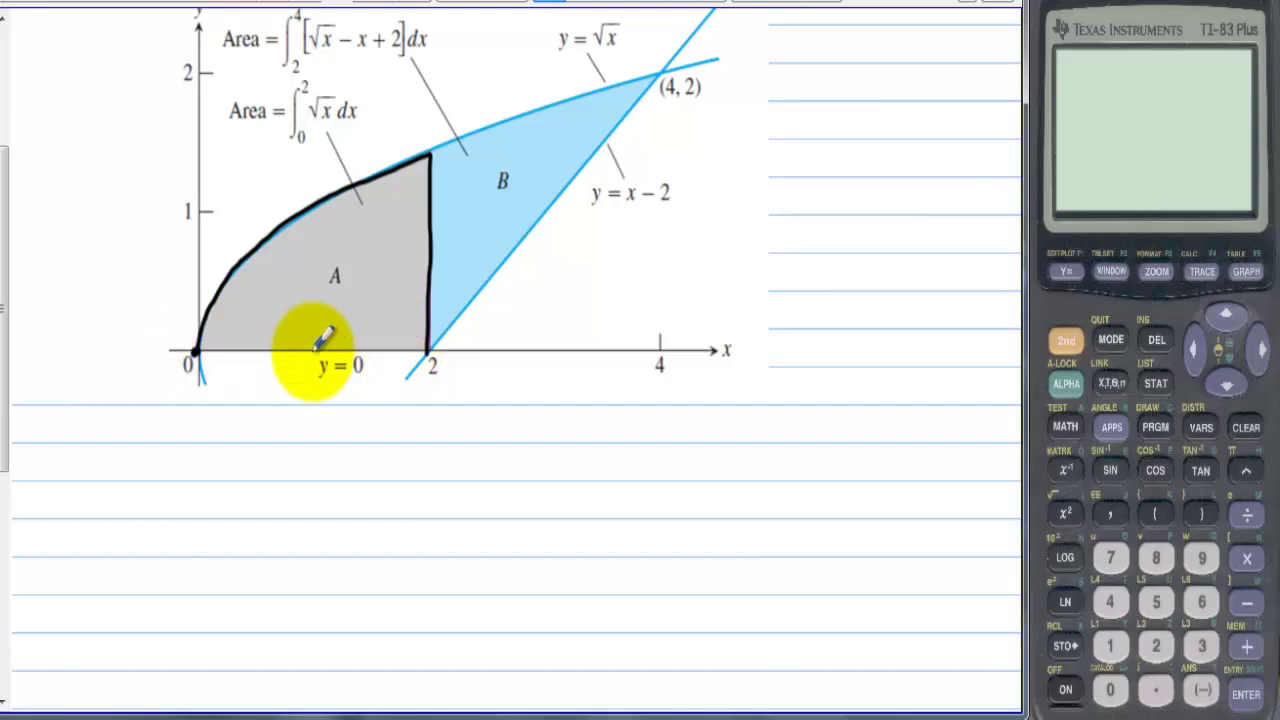
left_click_drag(168, 442, 160, 512)
left_click_drag(171, 424, 203, 450)
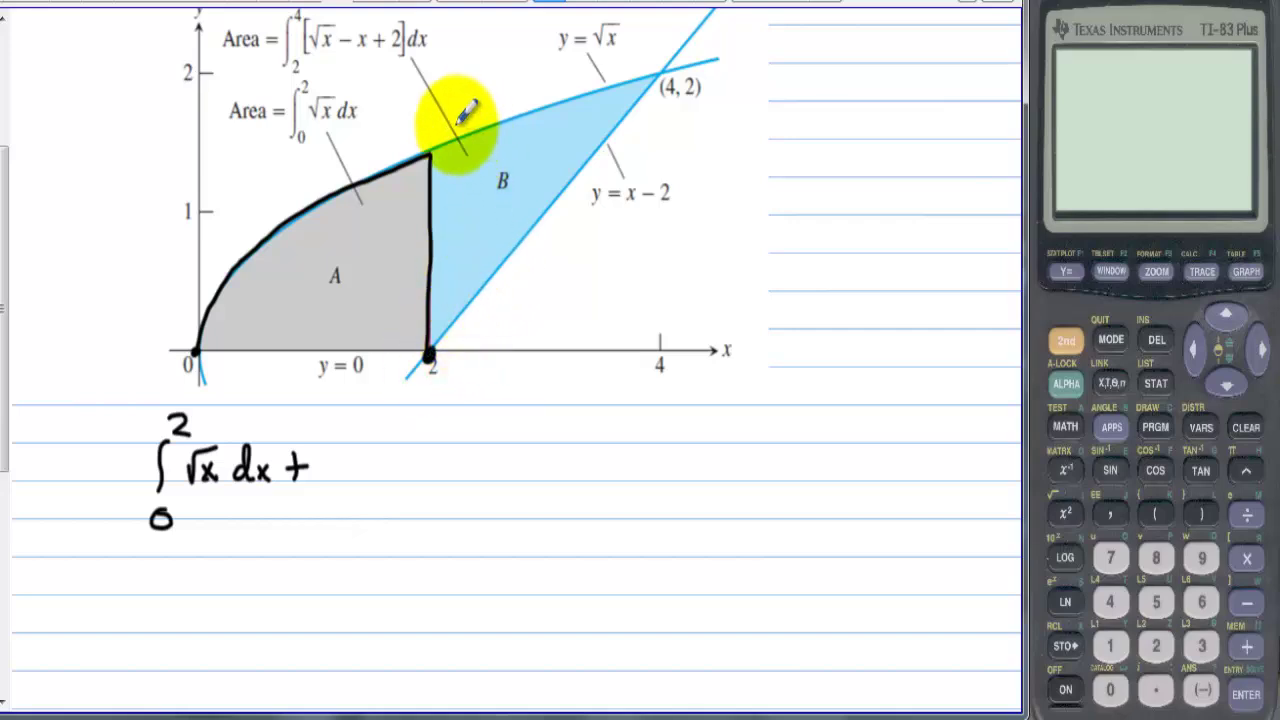
Label region B's top √x and bottom x−2, and add + ∫₂⁴ as the second integral.
left_click_drag(478, 117, 522, 108)
left_click(507, 113)
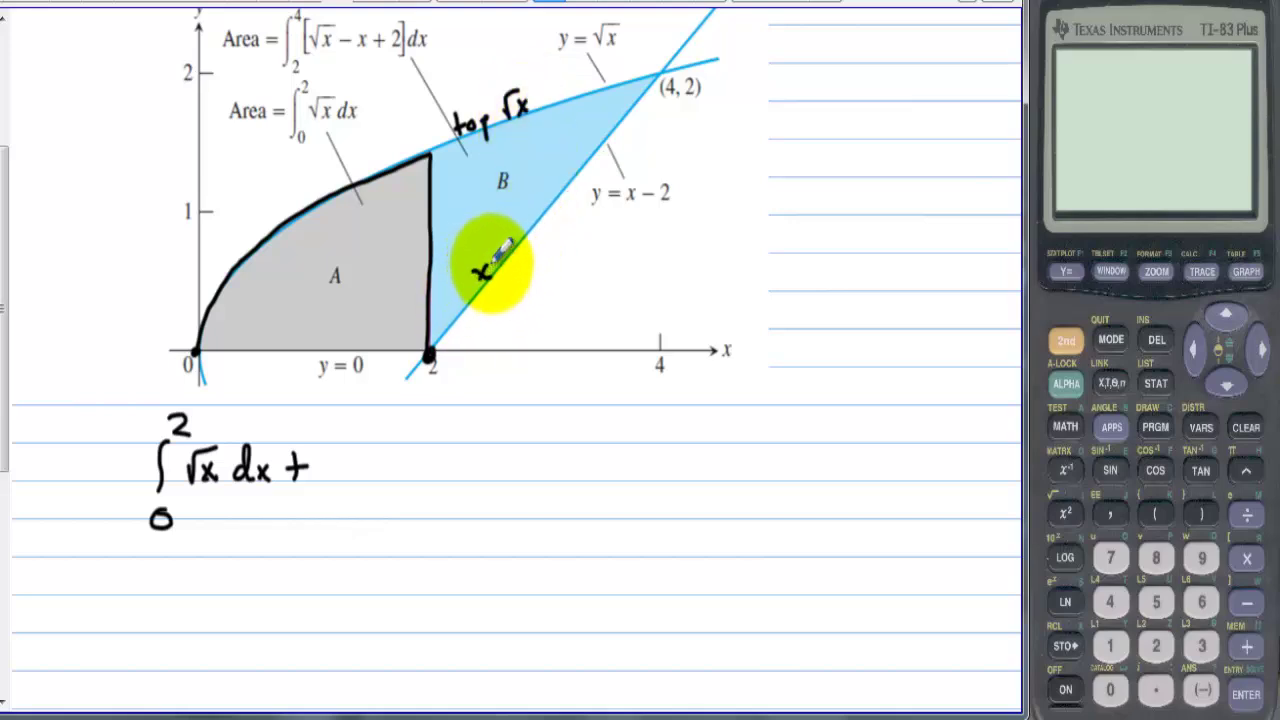
left_click_drag(524, 238, 511, 256)
mouse_move(335, 441)
left_mouse_down()
mouse_move(329, 501)
mouse_move(341, 542)
left_mouse_up()
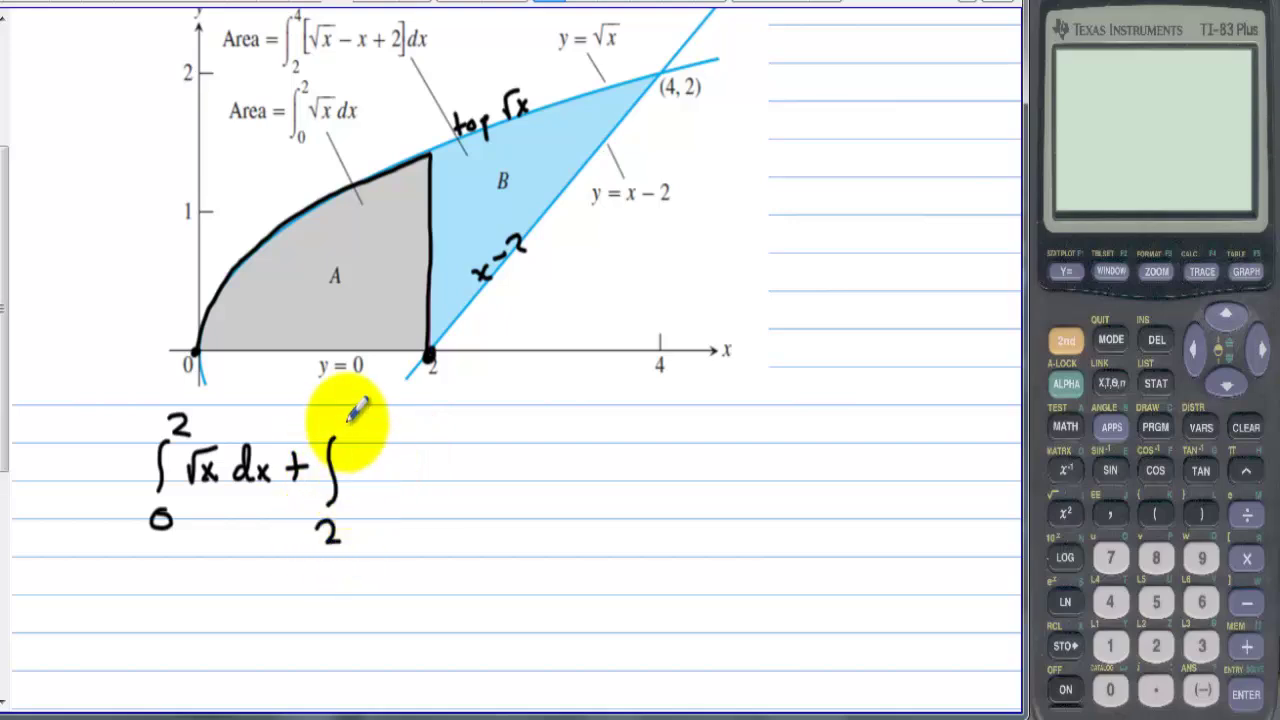
left_click_drag(355, 423, 390, 474)
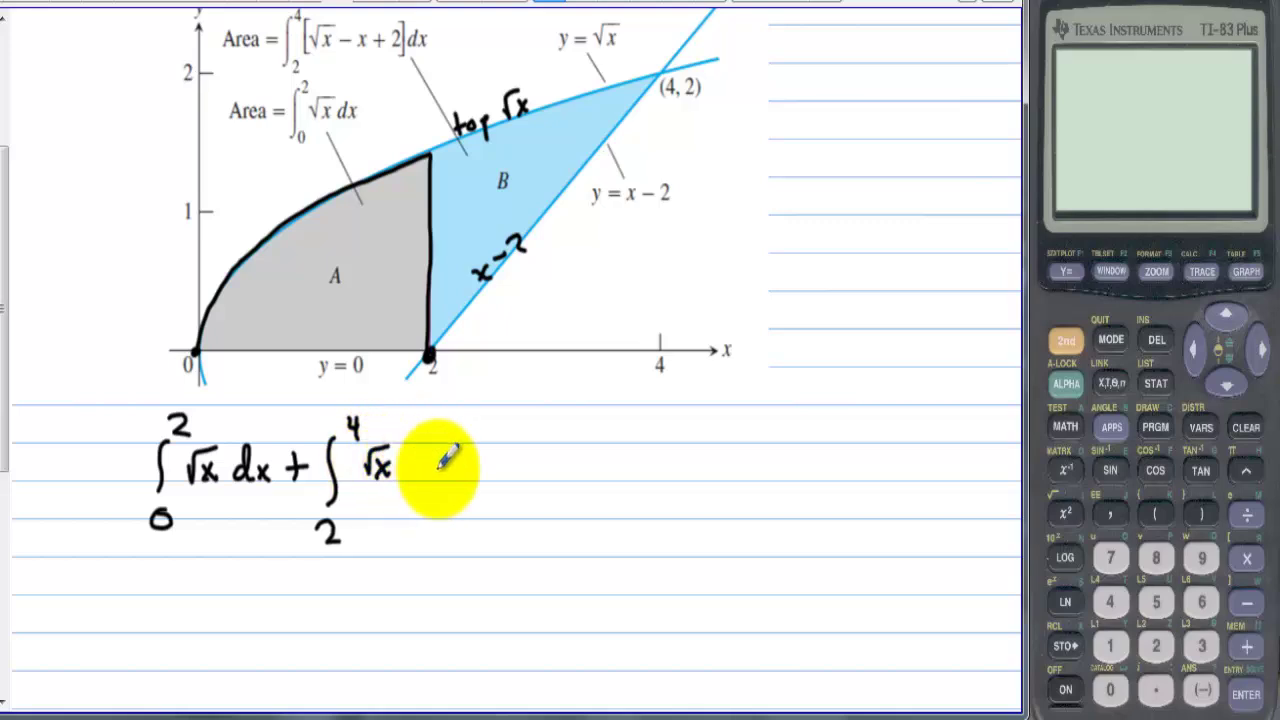